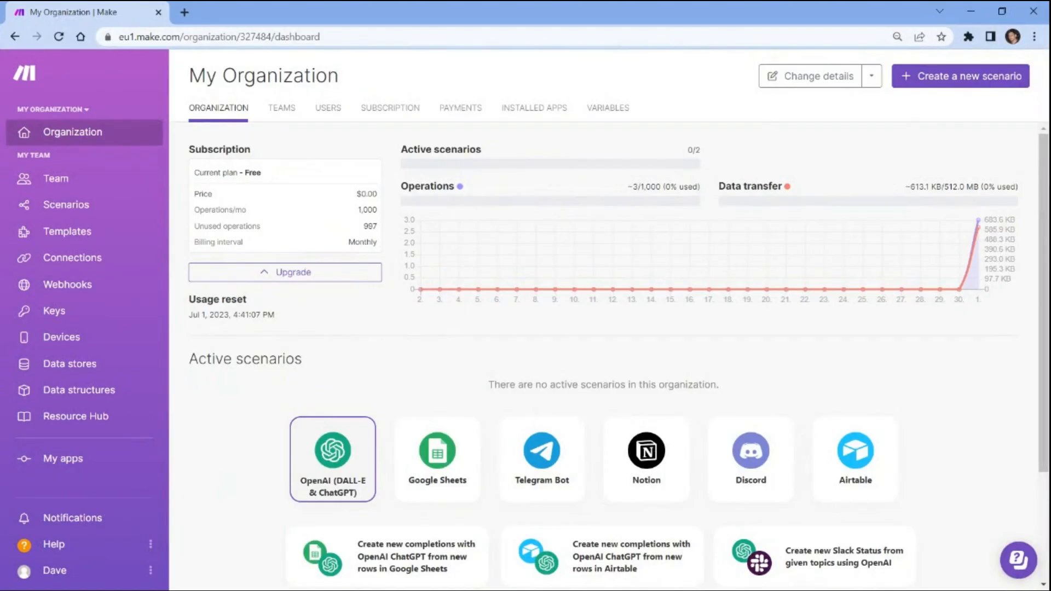
Create a new scenario and add the Google Drive Download a File module as its first module
{"action": "left_click", "coordinate": [960, 81]}
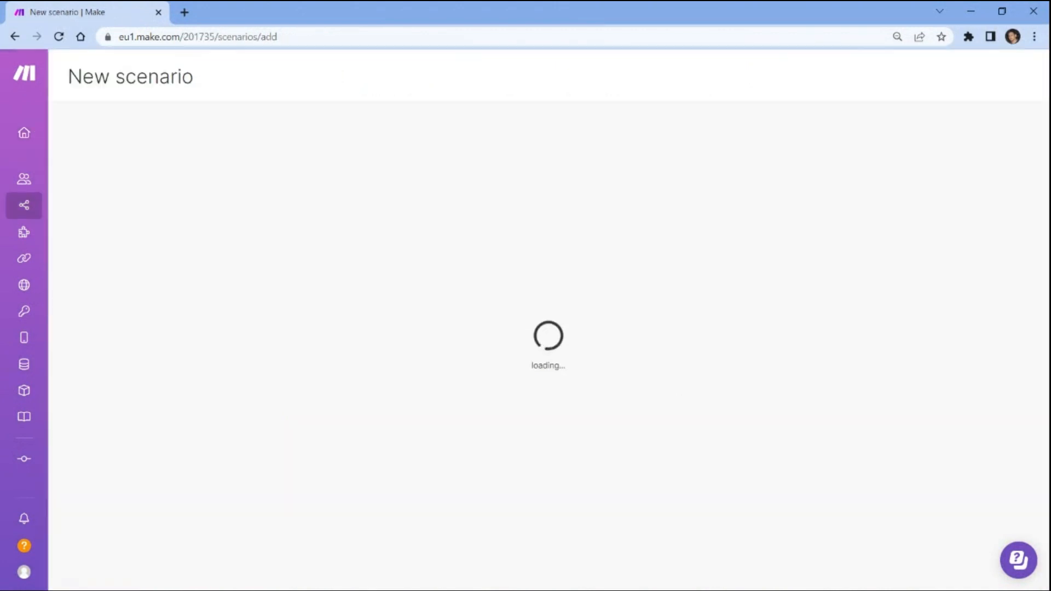
{"action": "left_click", "coordinate": [566, 277]}
{"action": "type", "text": "google "}
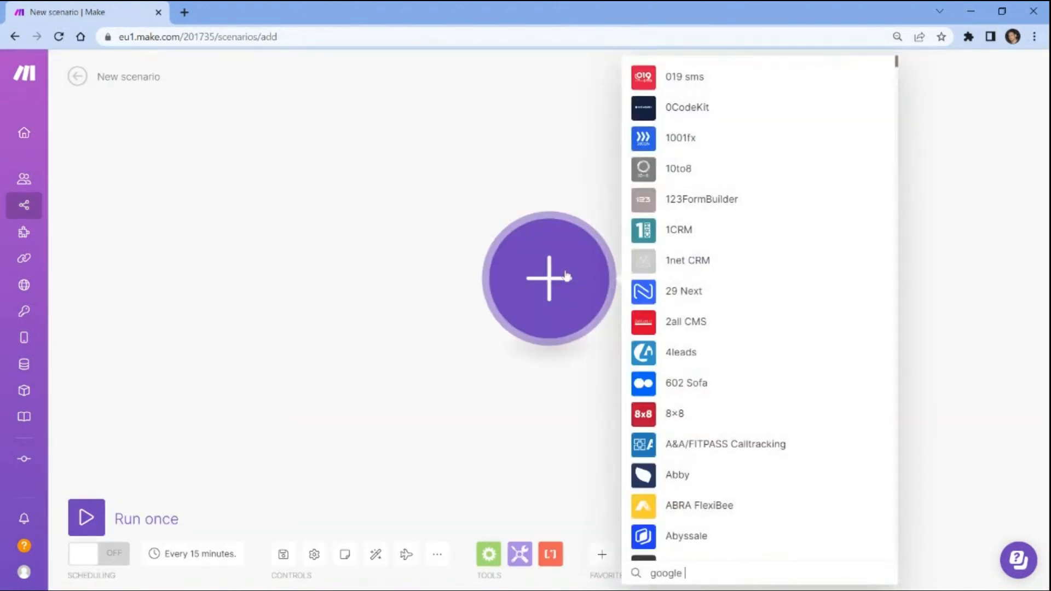
{"action": "type", "text": "drive"}
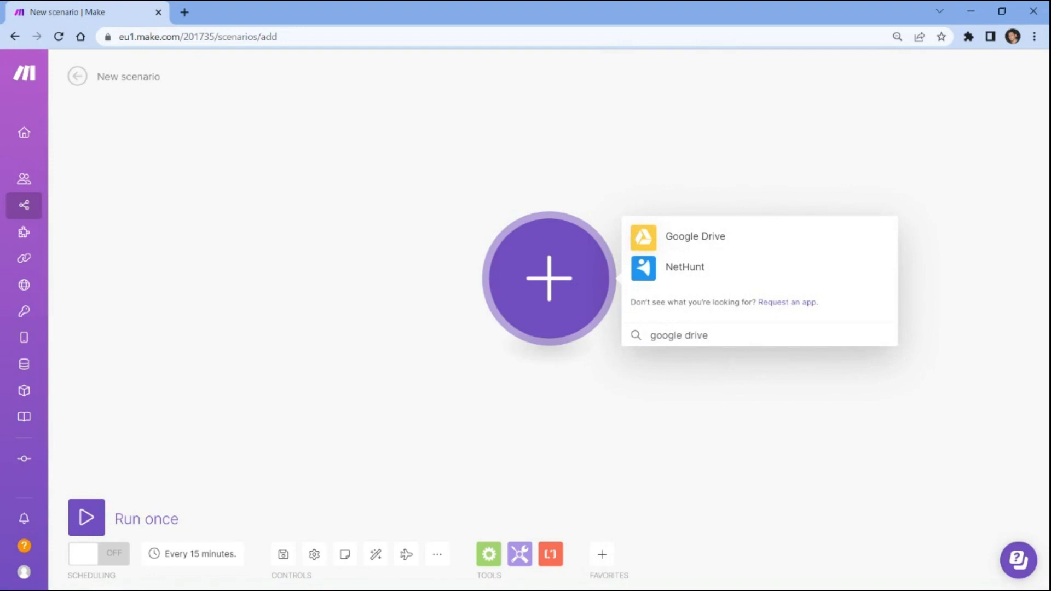
{"action": "left_click", "coordinate": [692, 238]}
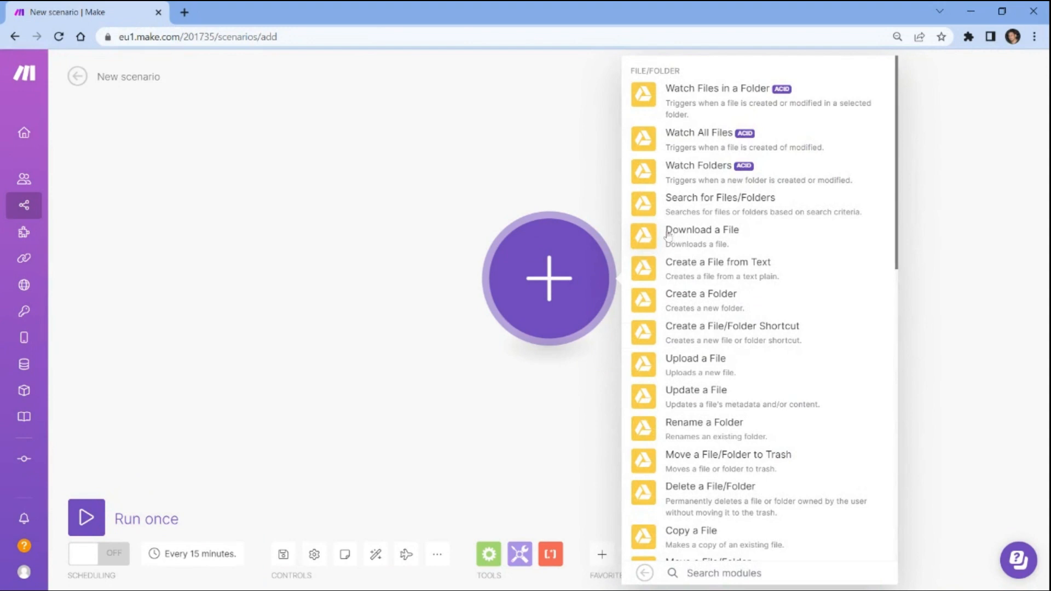
{"action": "left_click", "coordinate": [738, 234]}
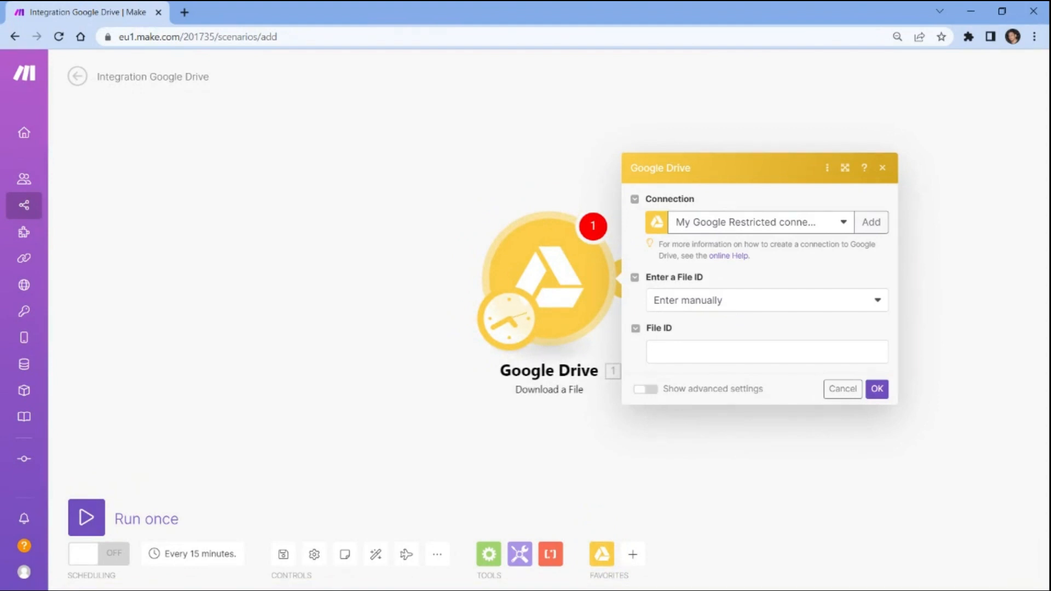
Create the Google Drive connection by signing in with Google, and set the file ID method to Select from the list
{"action": "left_click", "coordinate": [875, 221]}
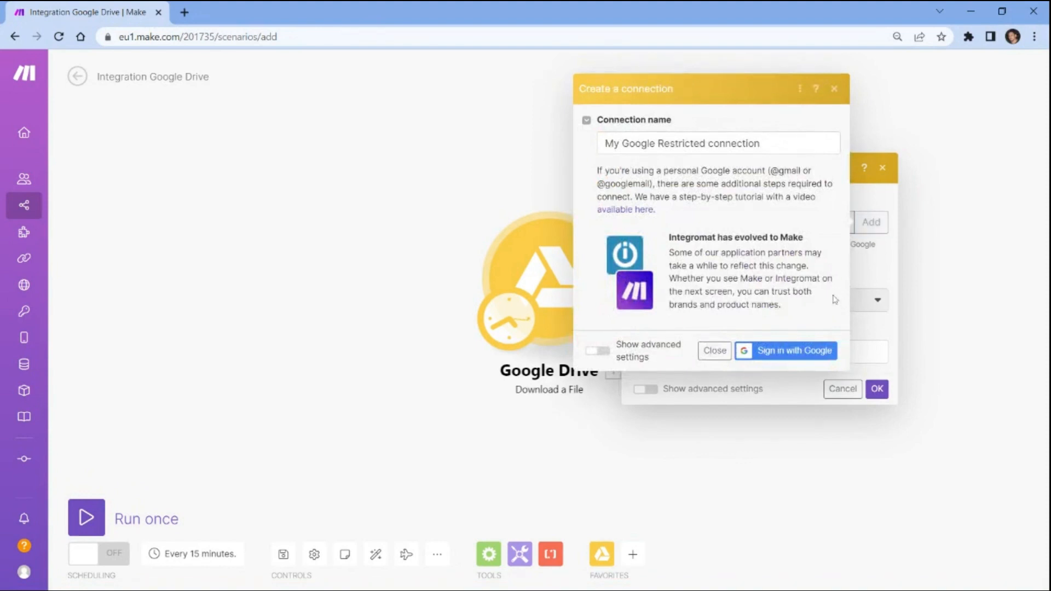
{"action": "left_click", "coordinate": [803, 353]}
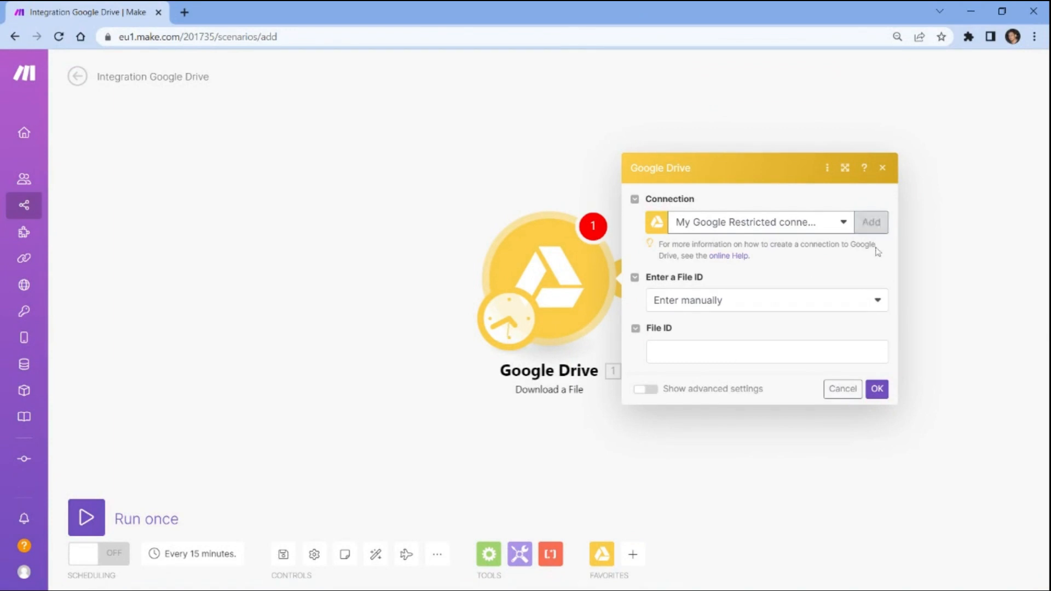
{"action": "left_click", "coordinate": [879, 301]}
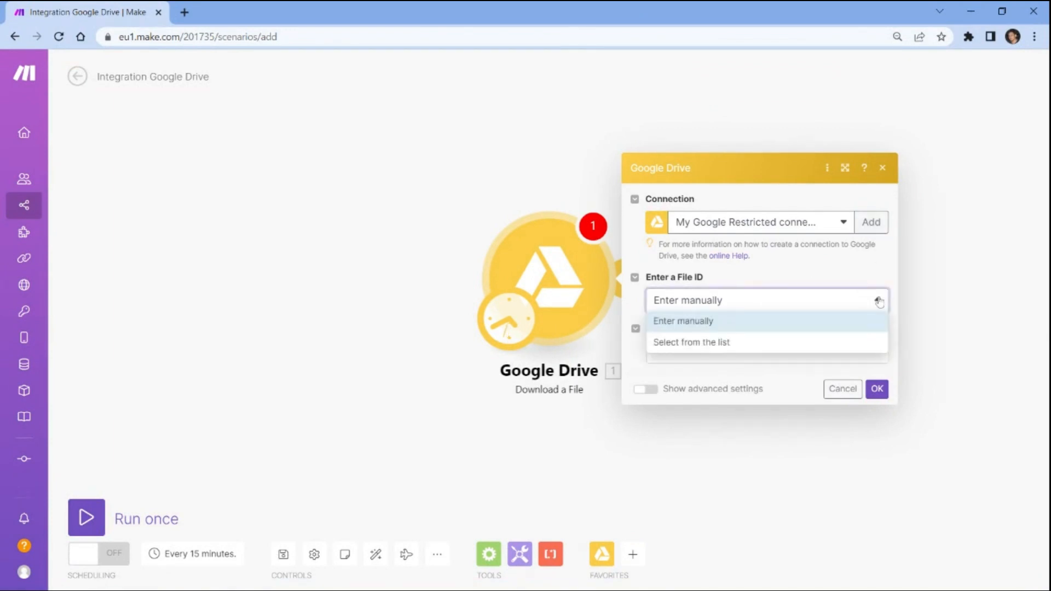
{"action": "left_click", "coordinate": [714, 342]}
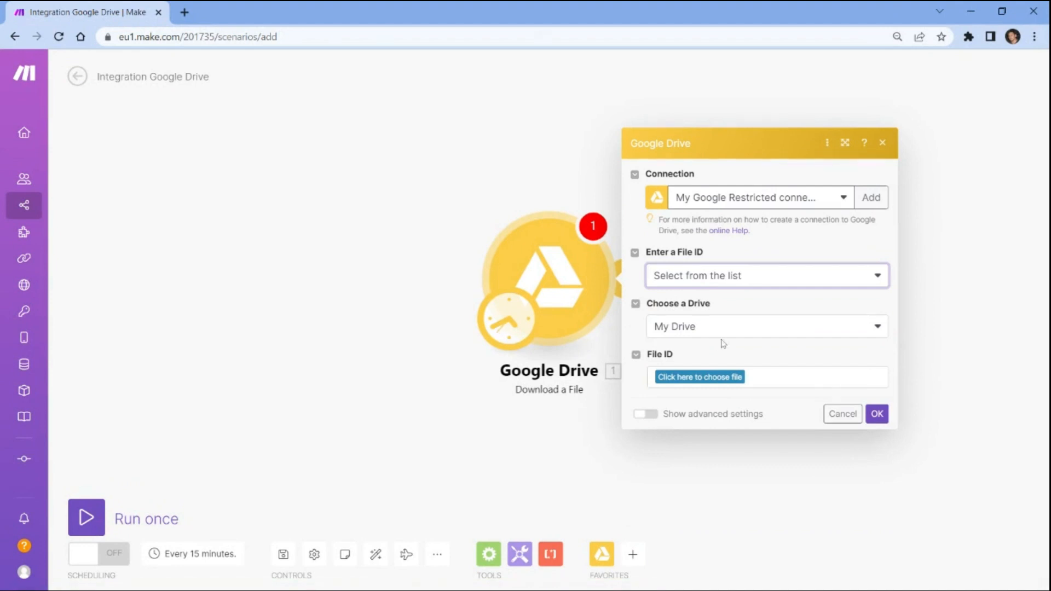
Choose the Scanned.pdf file from DemoFolder in My Drive and save the Google Drive module settings
{"action": "left_click", "coordinate": [880, 328]}
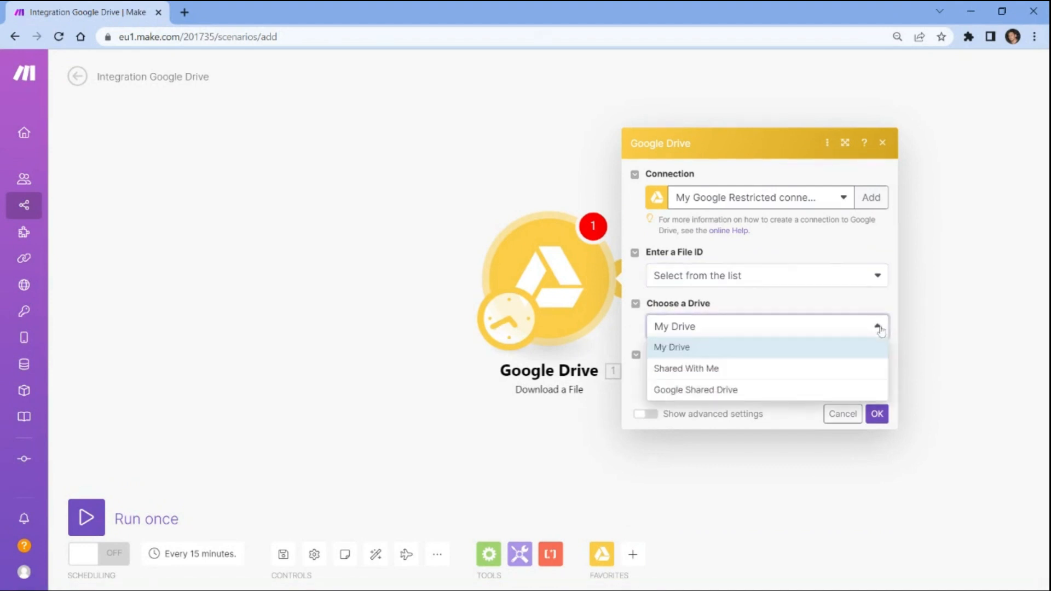
{"action": "left_click", "coordinate": [674, 350]}
{"action": "left_click", "coordinate": [674, 377]}
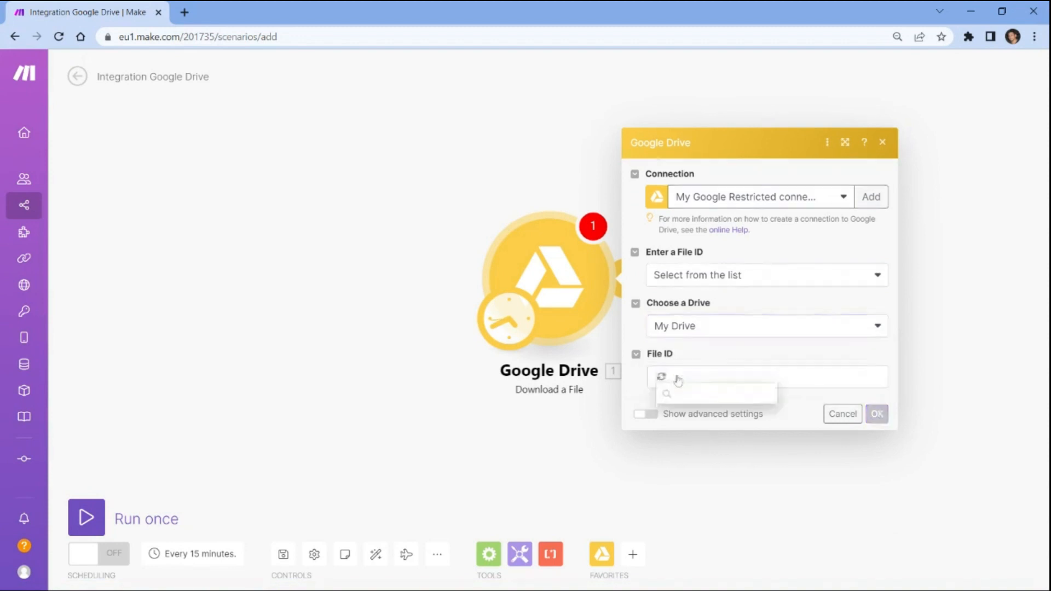
{"action": "type", "text": "demo"}
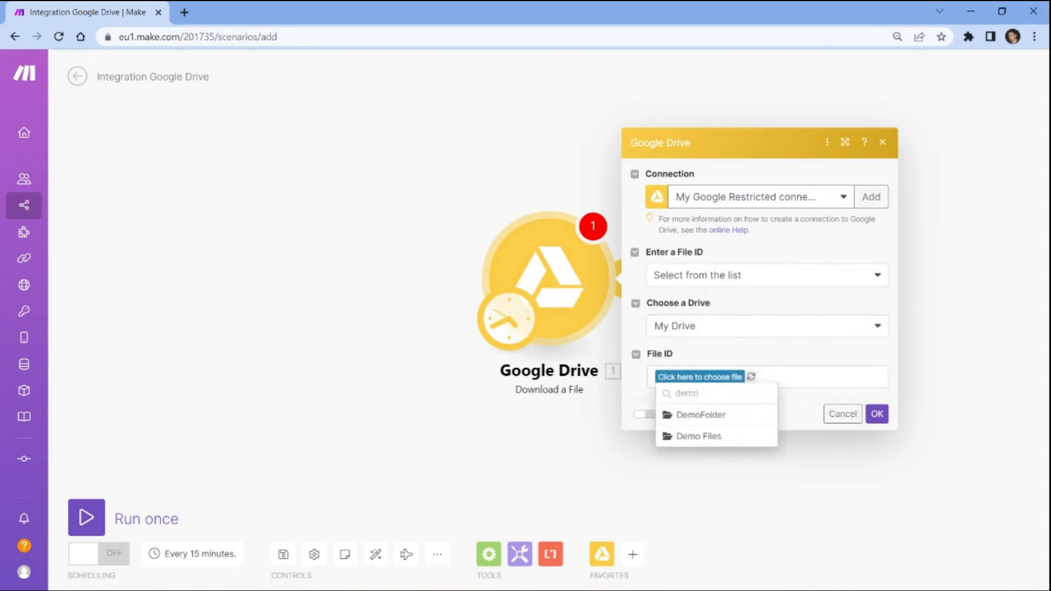
{"action": "left_click", "coordinate": [685, 414]}
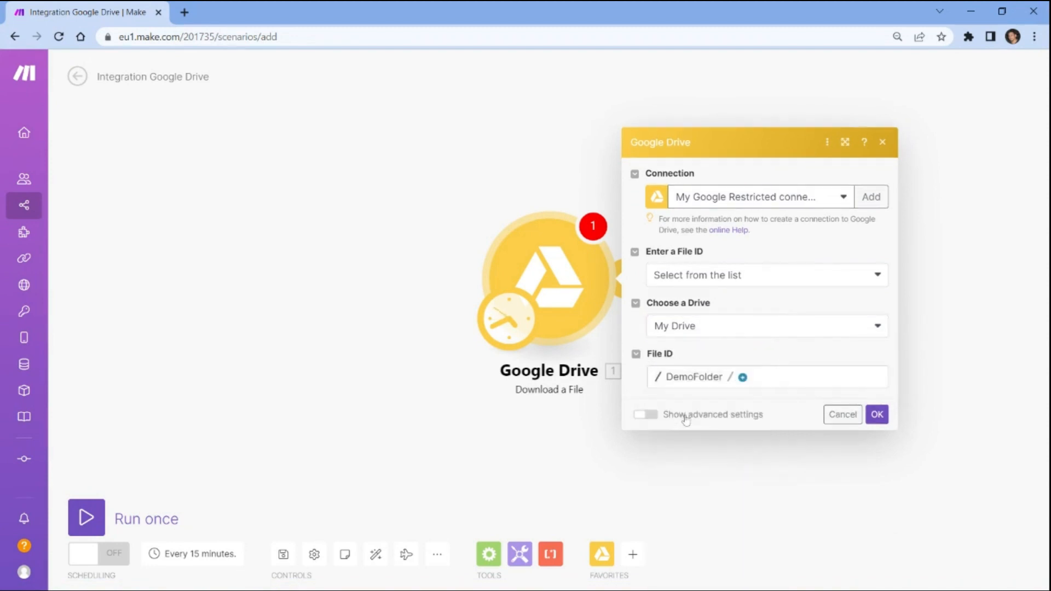
{"action": "left_click", "coordinate": [743, 377]}
{"action": "left_click", "coordinate": [751, 414]}
{"action": "left_click", "coordinate": [876, 415]}
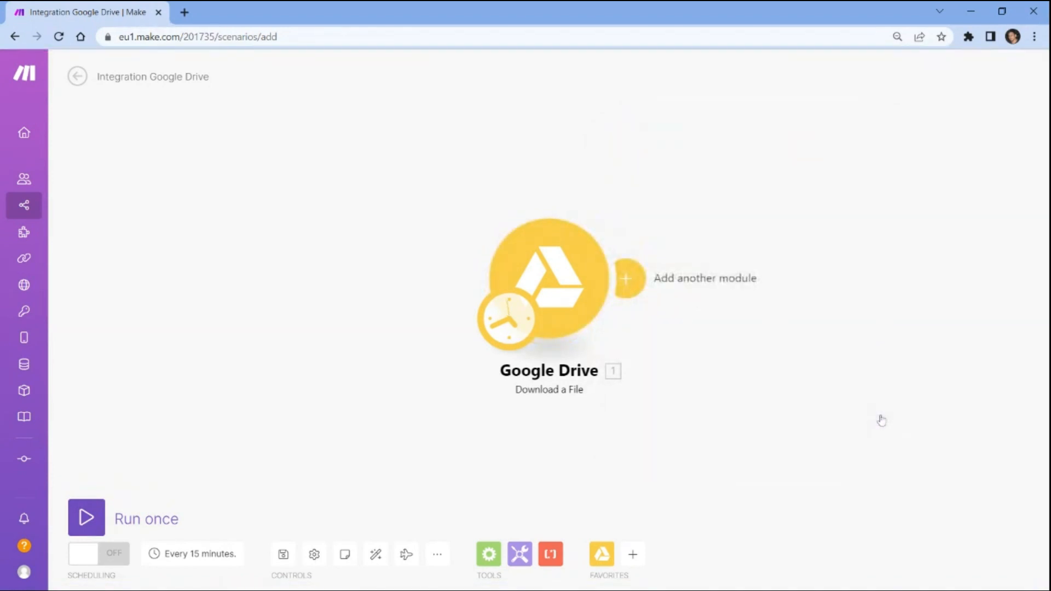
Run the scenario once and open the output of the Google Drive module
{"action": "left_click", "coordinate": [69, 515]}
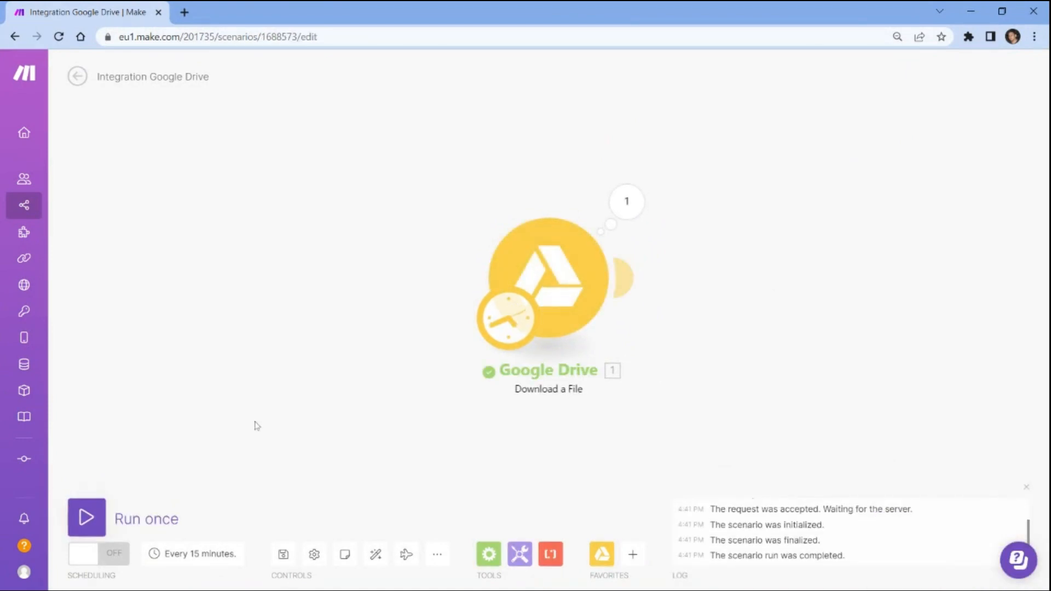
{"action": "left_click", "coordinate": [630, 203]}
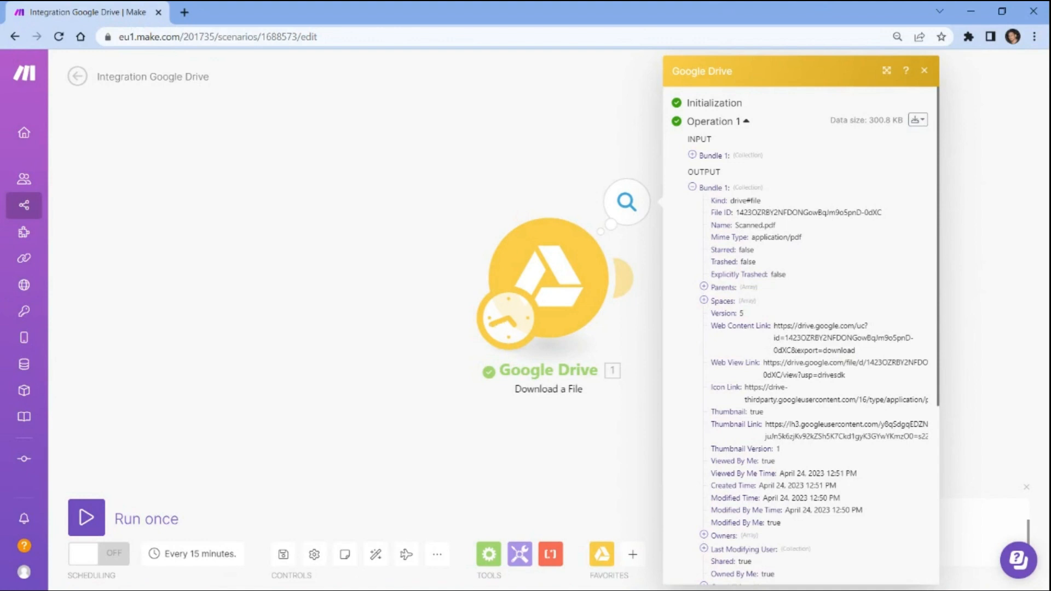
Add a PDF.co Make an API Call module after the Google Drive module
{"action": "left_click", "coordinate": [623, 278]}
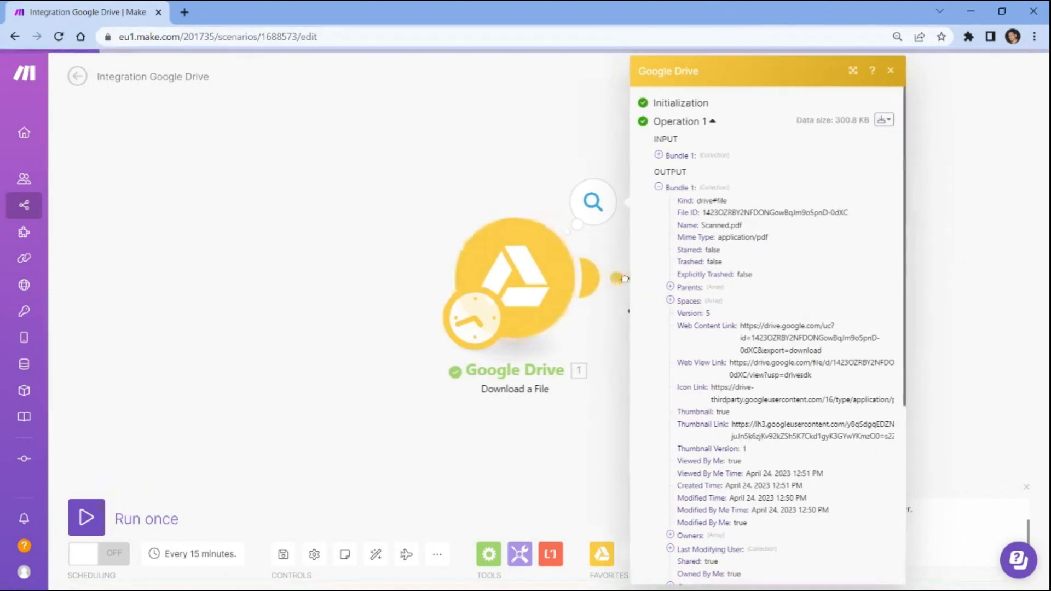
{"action": "type", "text": "pdf.co"}
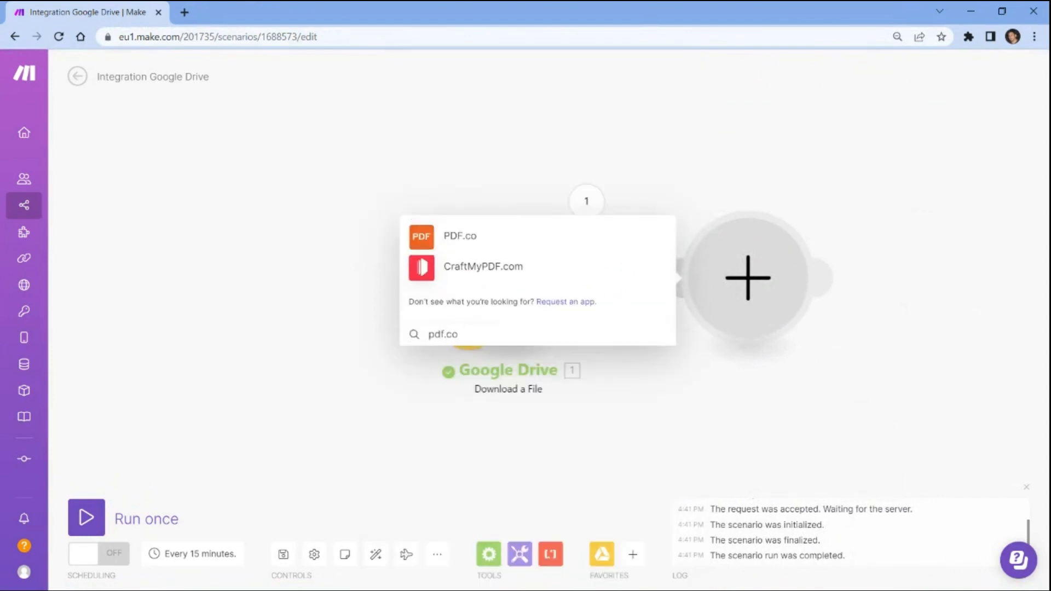
{"action": "left_click", "coordinate": [466, 236]}
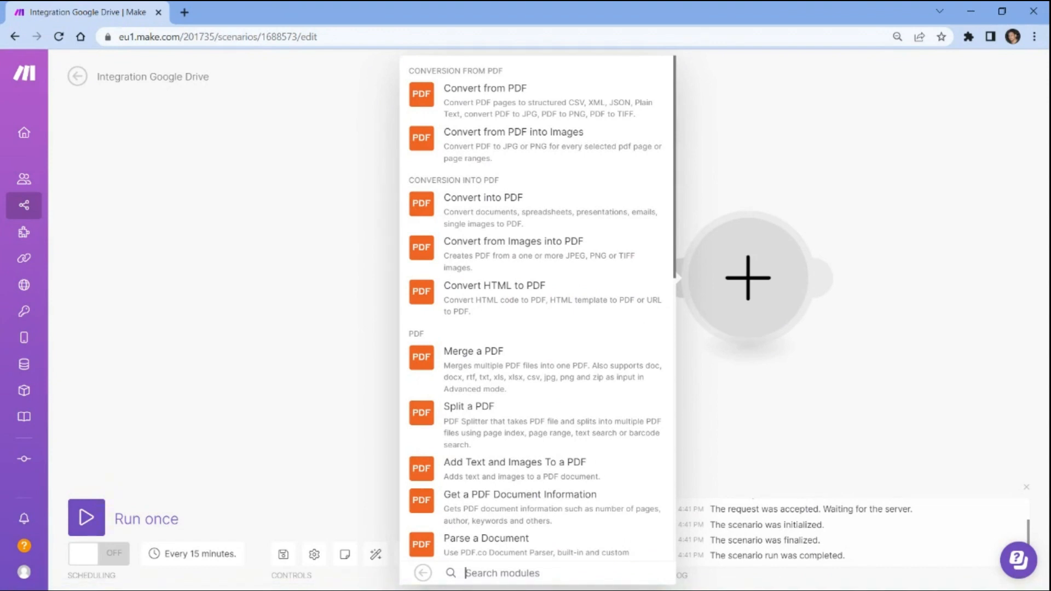
{"action": "scroll", "coordinate": [538, 306], "scroll_direction": "down", "scroll_amount": 12}
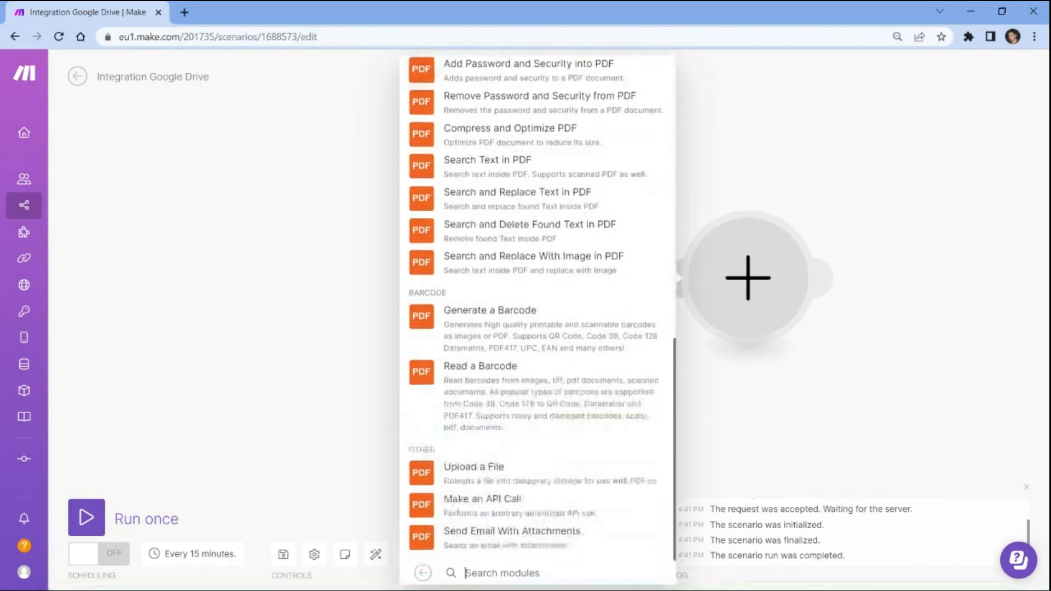
{"action": "left_click", "coordinate": [465, 502]}
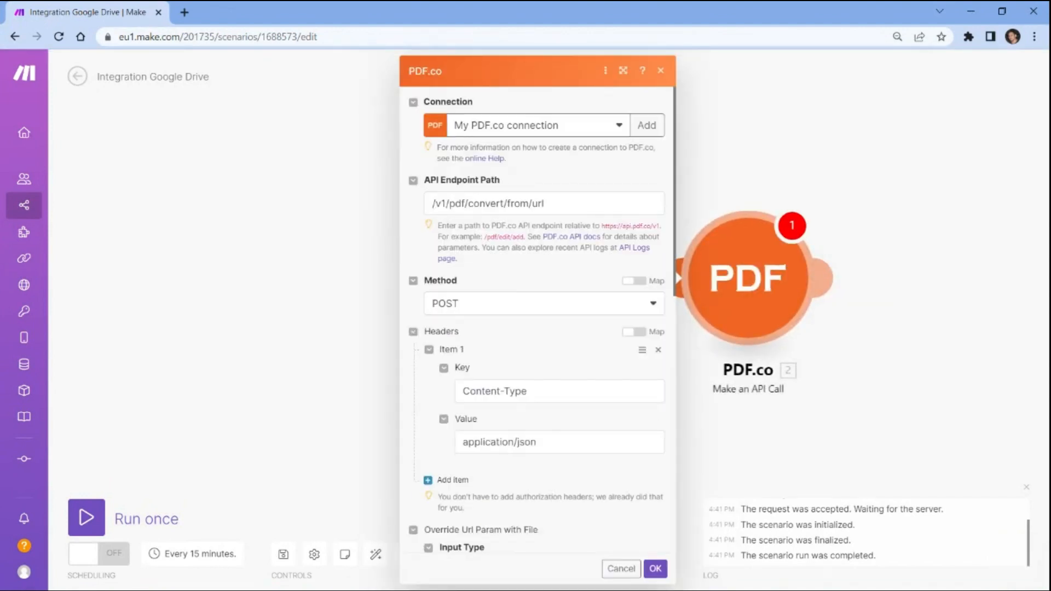
Start adding a PDF.co connection and copy the API key from the PDF.co dashboard
{"action": "left_click", "coordinate": [646, 128]}
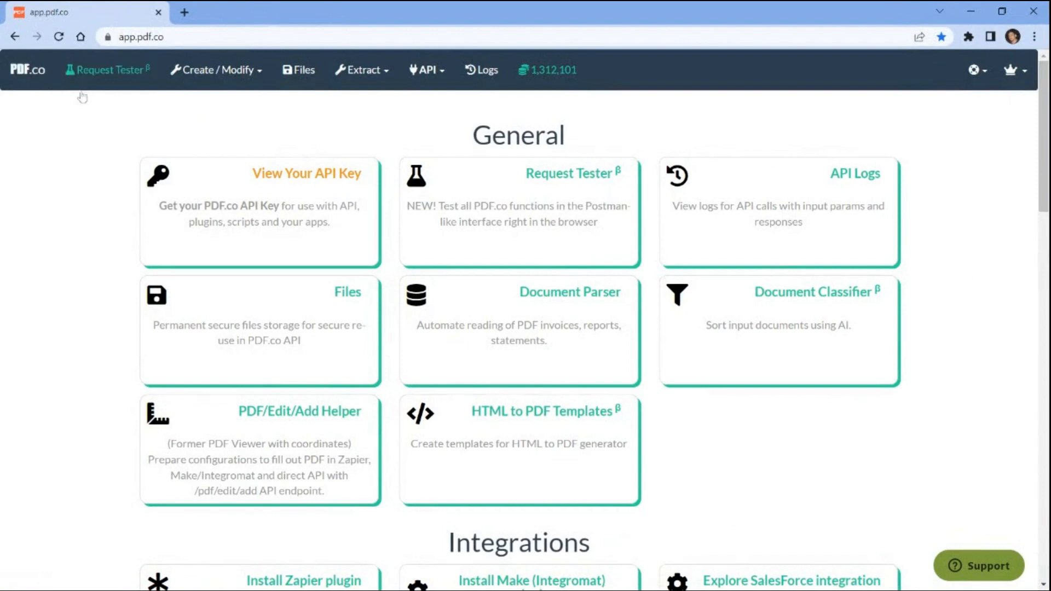
{"action": "left_click", "coordinate": [282, 172]}
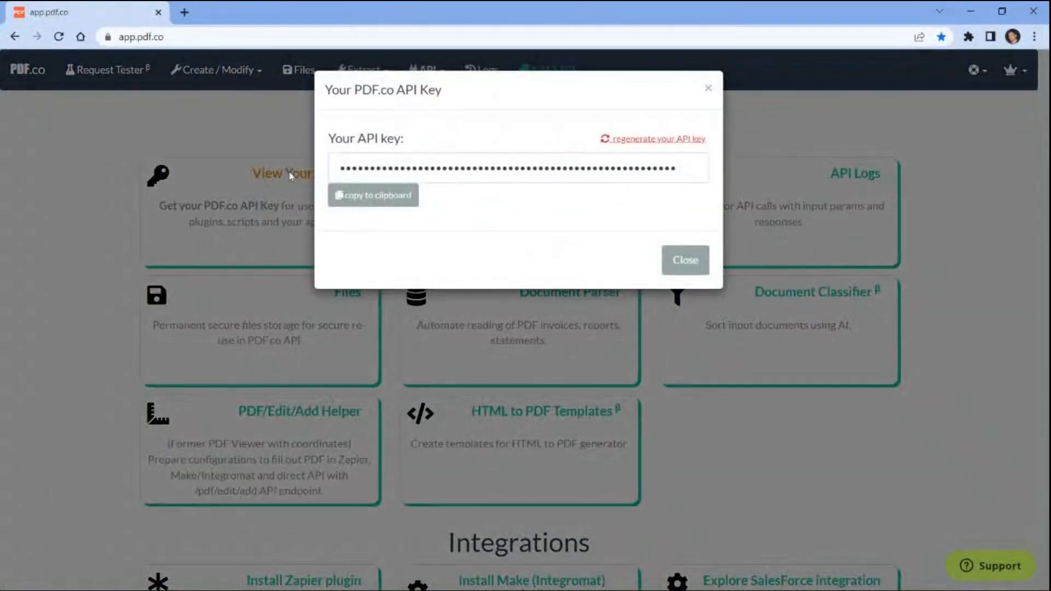
{"action": "left_click", "coordinate": [374, 201]}
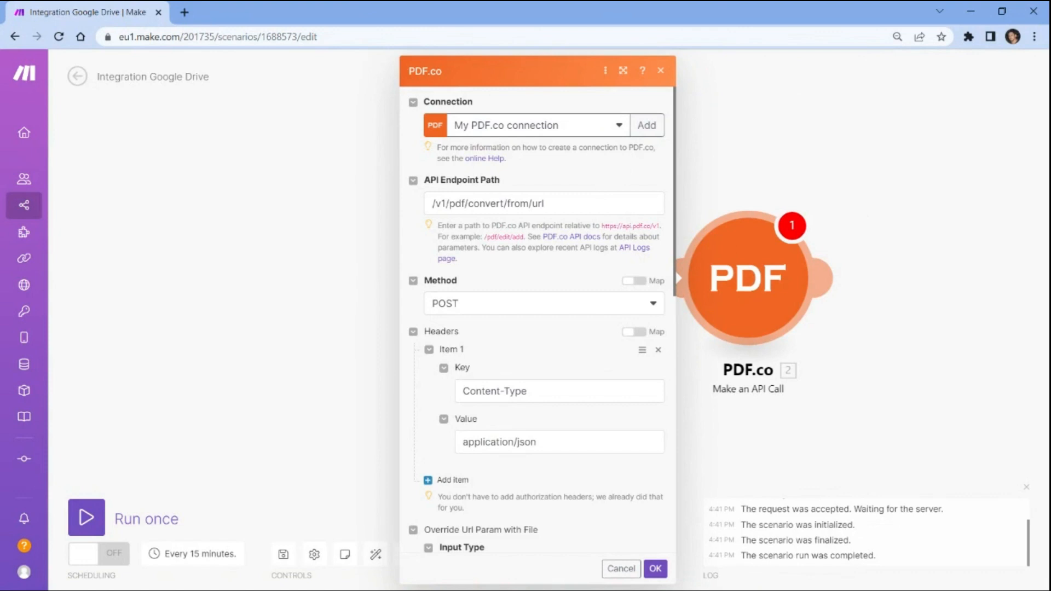
Set the PDF.co module's API endpoint path to /v1/pdf/convert/to/xlsx
{"action": "left_click", "coordinate": [602, 203]}
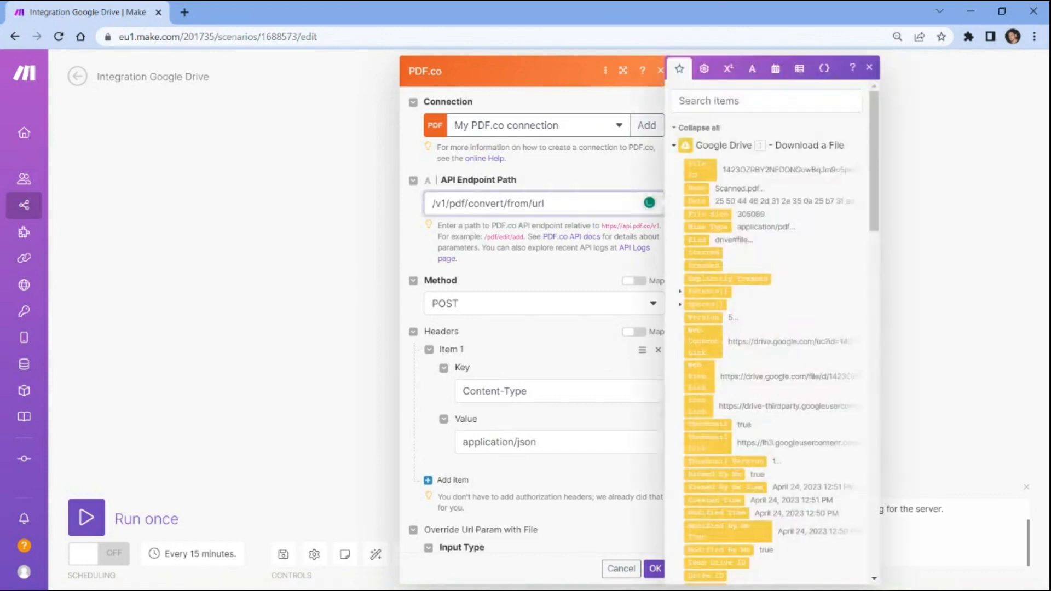
{"action": "key", "text": "BackSpace"}
{"action": "key", "text": "BackSpace"}
{"action": "key", "text": "BackSpace"}
{"action": "key", "text": "BackSpace"}
{"action": "key", "text": "BackSpace"}
{"action": "key", "text": "BackSpace"}
{"action": "key", "text": "BackSpace"}
{"action": "key", "text": "BackSpace"}
{"action": "key", "text": "BackSpace"}
{"action": "key", "text": "BackSpace"}
{"action": "key", "text": "BackSpace"}
{"action": "key", "text": "BackSpace"}
{"action": "key", "text": "BackSpace"}
{"action": "key", "text": "BackSpace"}
{"action": "key", "text": "BackSpace"}
{"action": "key", "text": "BackSpace"}
{"action": "key", "text": "BackSpace"}
{"action": "key", "text": "BackSpace"}
{"action": "type", "text": "f/convert/to/xlsx"}
Set the input type to Upload files and inject as `url` param, and add the Google Drive - Download a File output as input file
{"action": "scroll", "coordinate": [548, 329], "scroll_direction": "down", "scroll_amount": 4}
{"action": "left_click", "coordinate": [656, 382]}
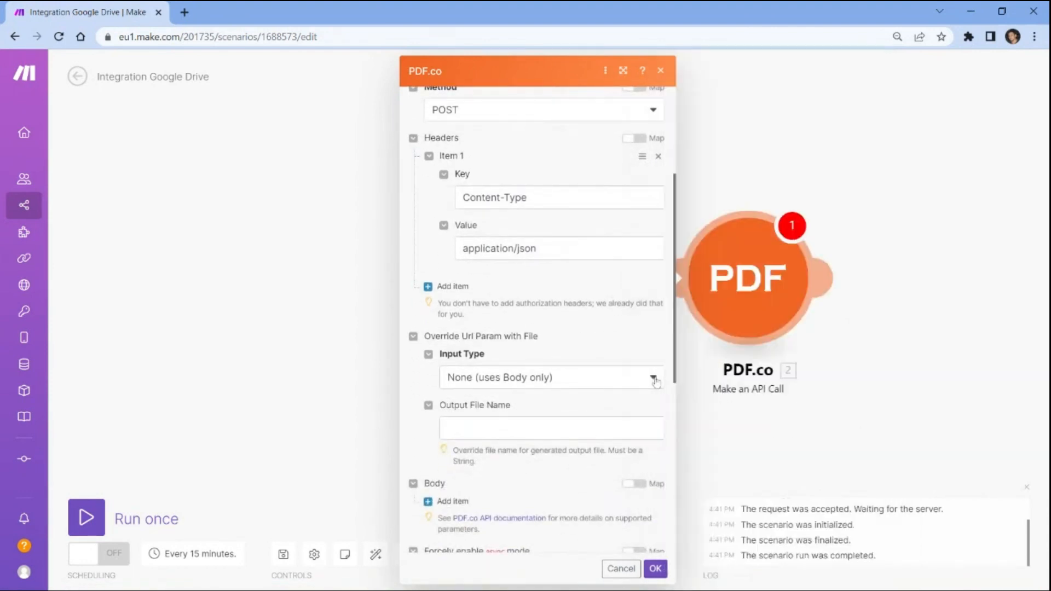
{"action": "left_click", "coordinate": [656, 382]}
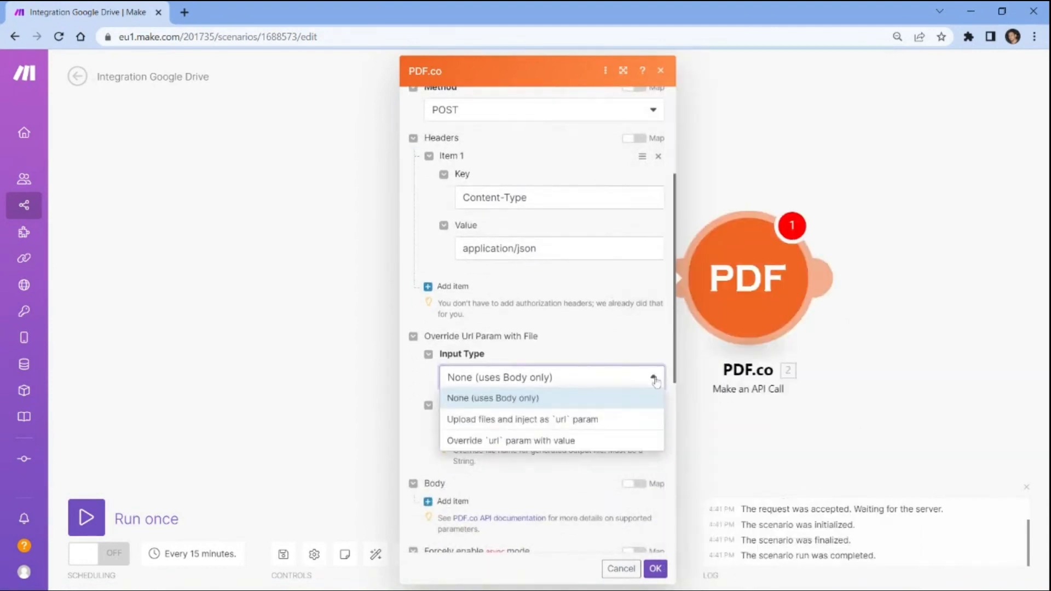
{"action": "left_click", "coordinate": [552, 419]}
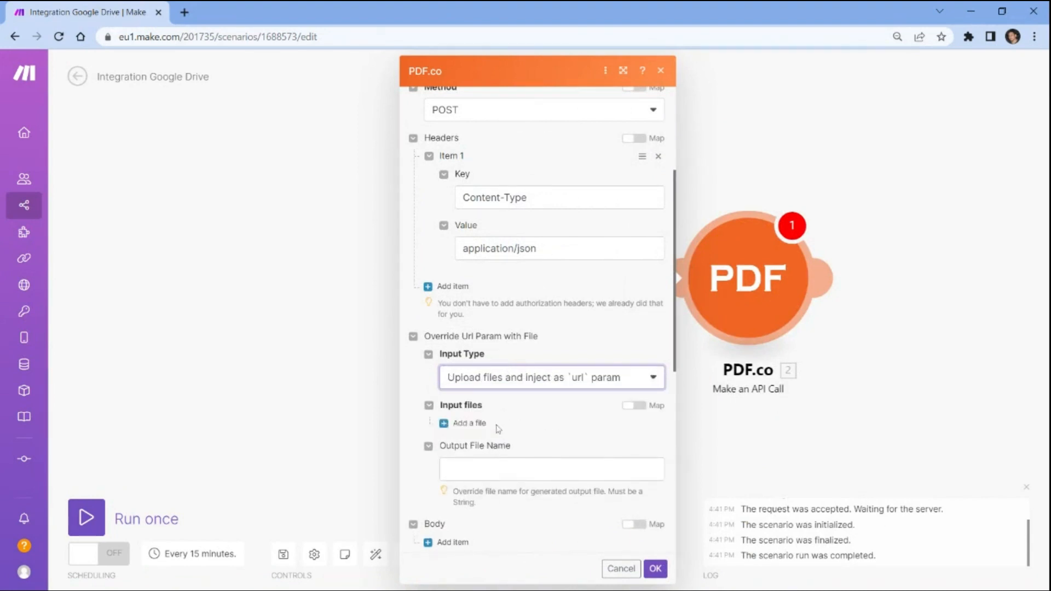
{"action": "left_click", "coordinate": [444, 424]}
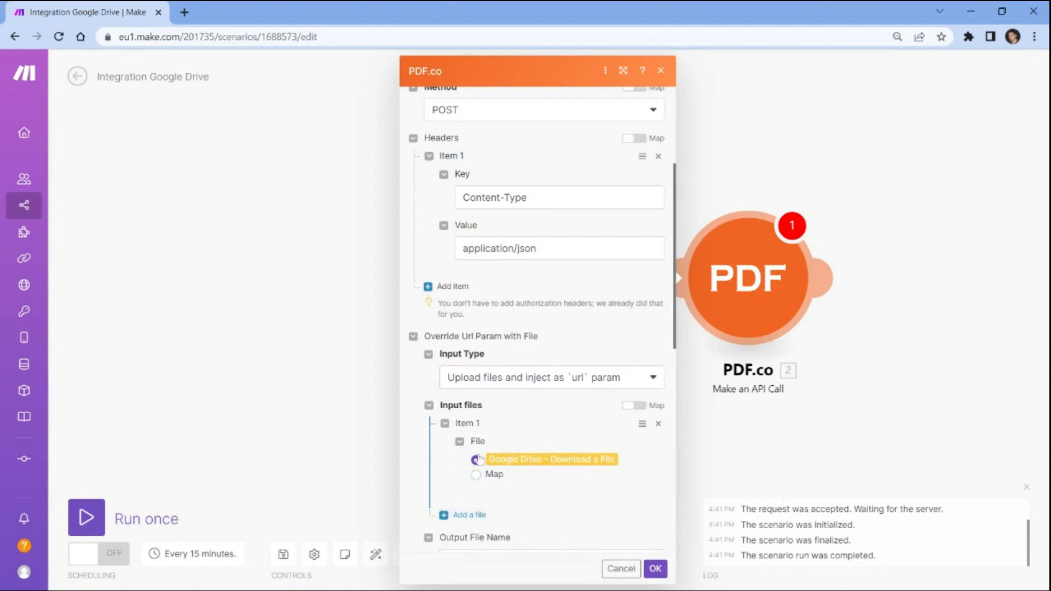
Set the output file name of the PDF.co API call to ExcelOutput
{"action": "scroll", "coordinate": [626, 466], "scroll_direction": "down", "scroll_amount": 3}
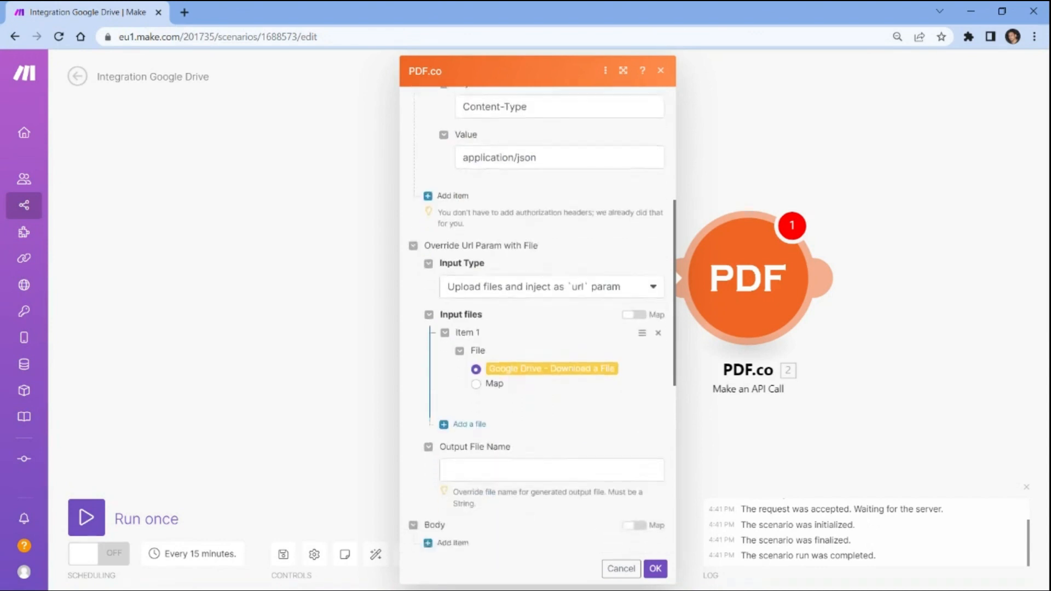
{"action": "left_click", "coordinate": [547, 403]}
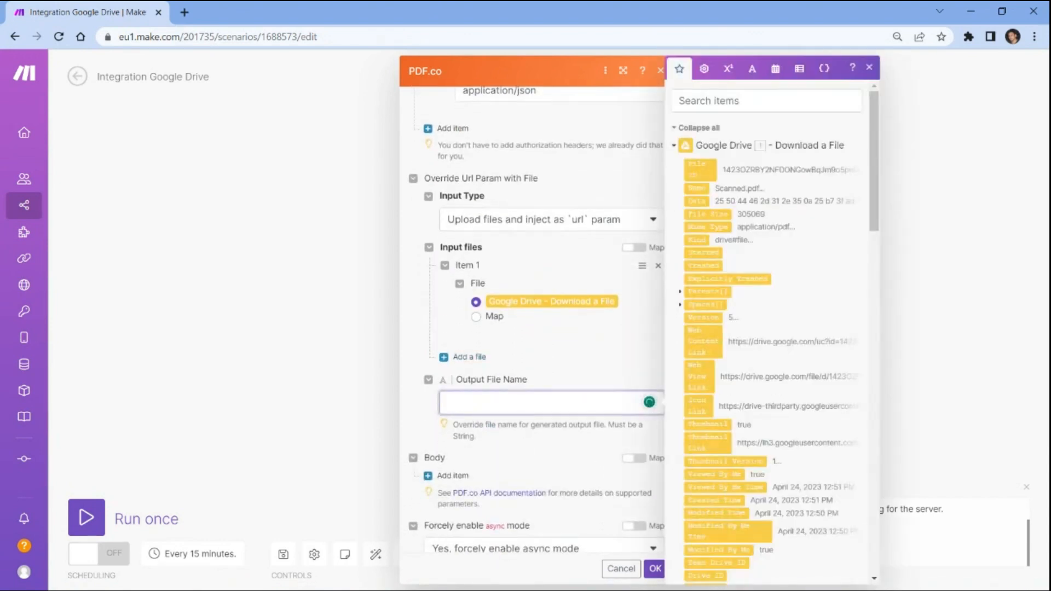
{"action": "type", "text": "ExcelOutput"}
Add a body item with key async and value false, and save the PDF.co module settings
{"action": "left_click", "coordinate": [452, 476]}
{"action": "scroll", "coordinate": [451, 482], "scroll_direction": "down", "scroll_amount": 2}
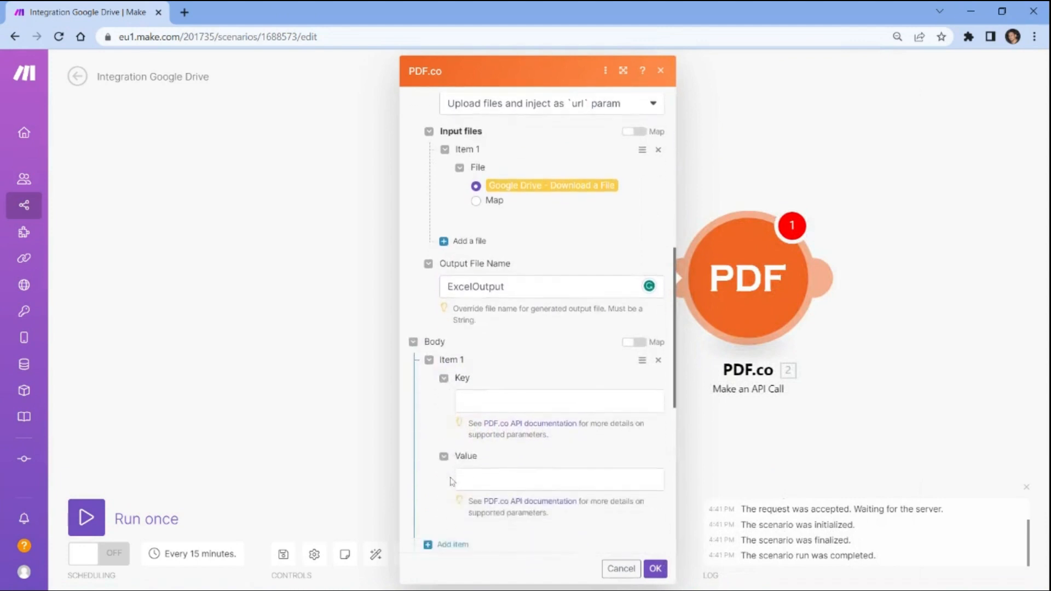
{"action": "left_click", "coordinate": [487, 380]}
{"action": "type", "text": "async"}
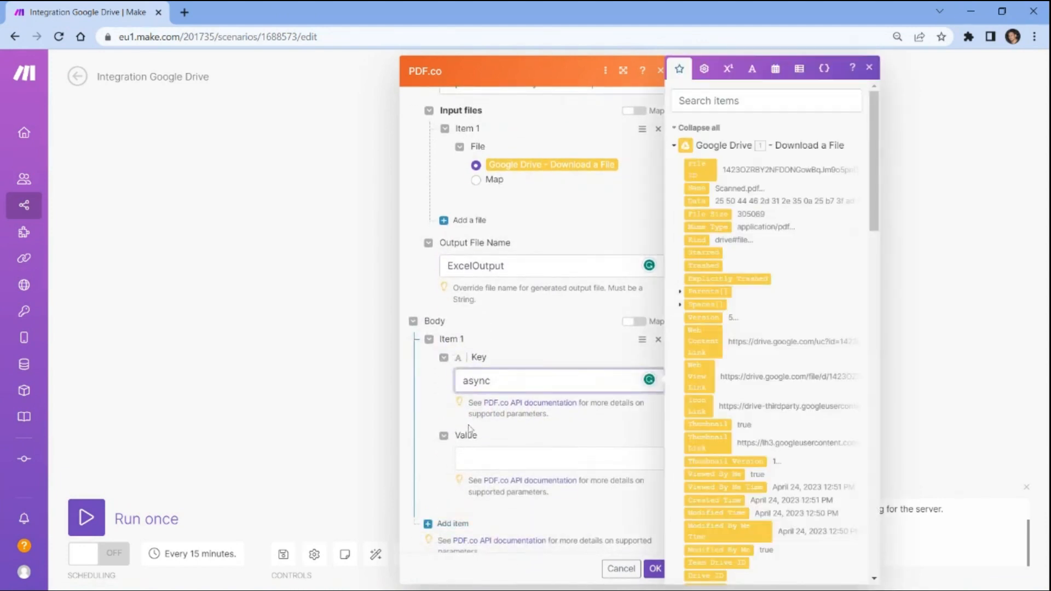
{"action": "left_click", "coordinate": [547, 459]}
{"action": "type", "text": "false"}
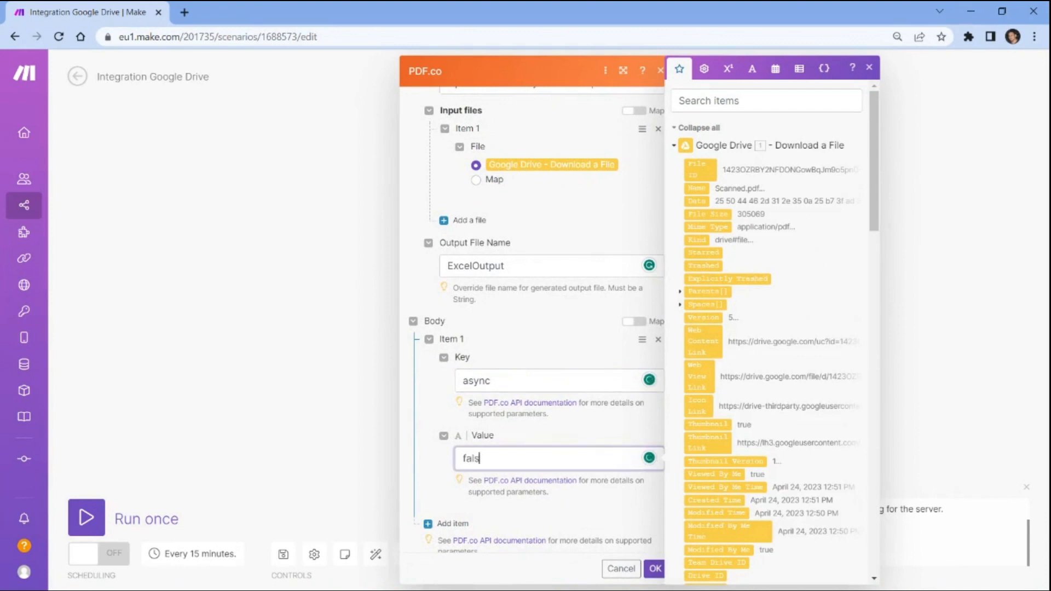
{"action": "left_click", "coordinate": [655, 569]}
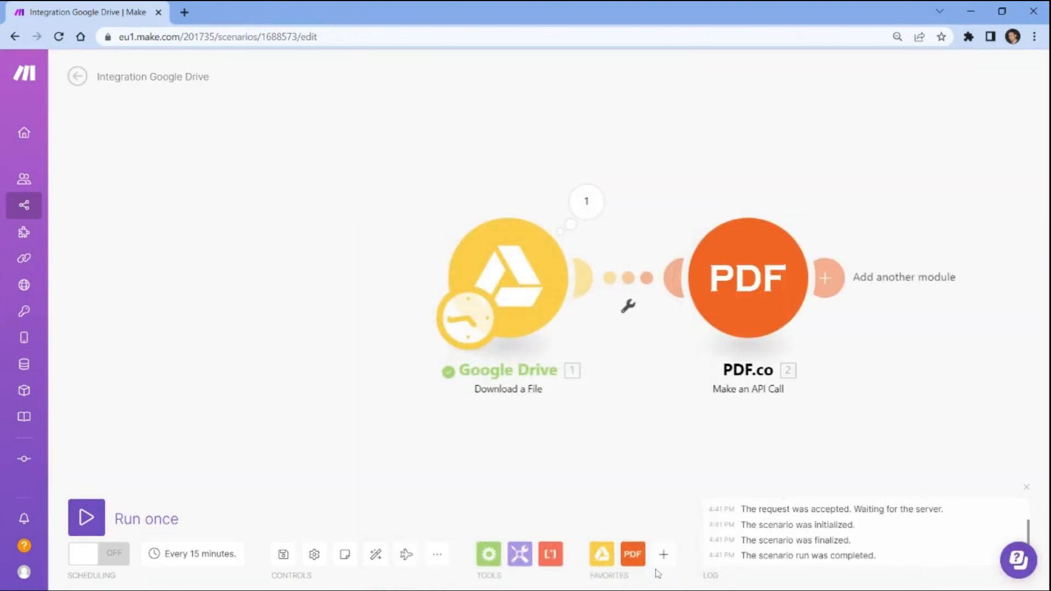
Run the scenario once and select the output file URL in the PDF.co module's result
{"action": "left_click", "coordinate": [93, 517]}
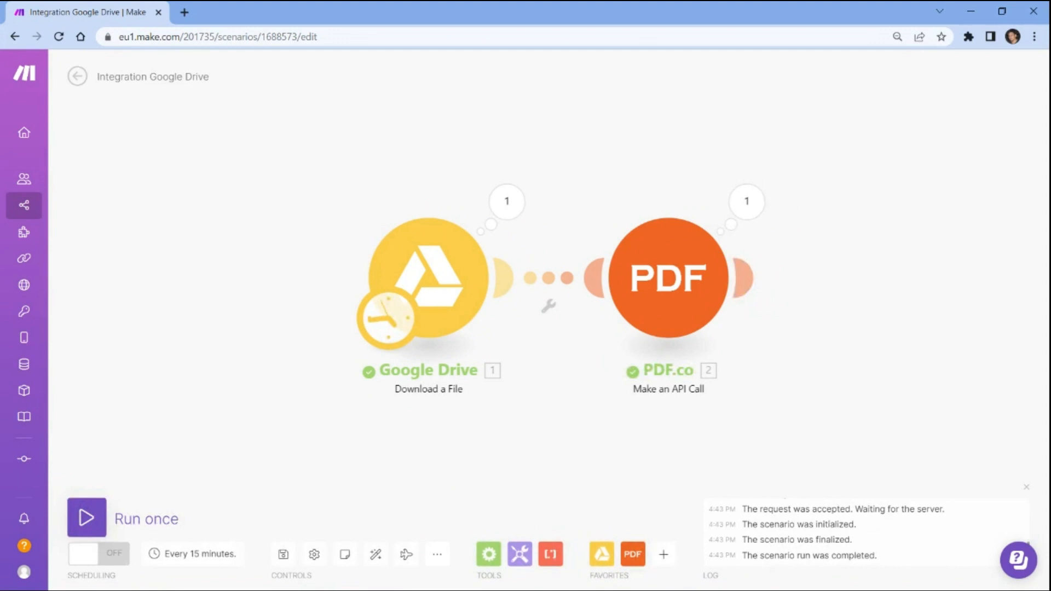
{"action": "left_click", "coordinate": [742, 211]}
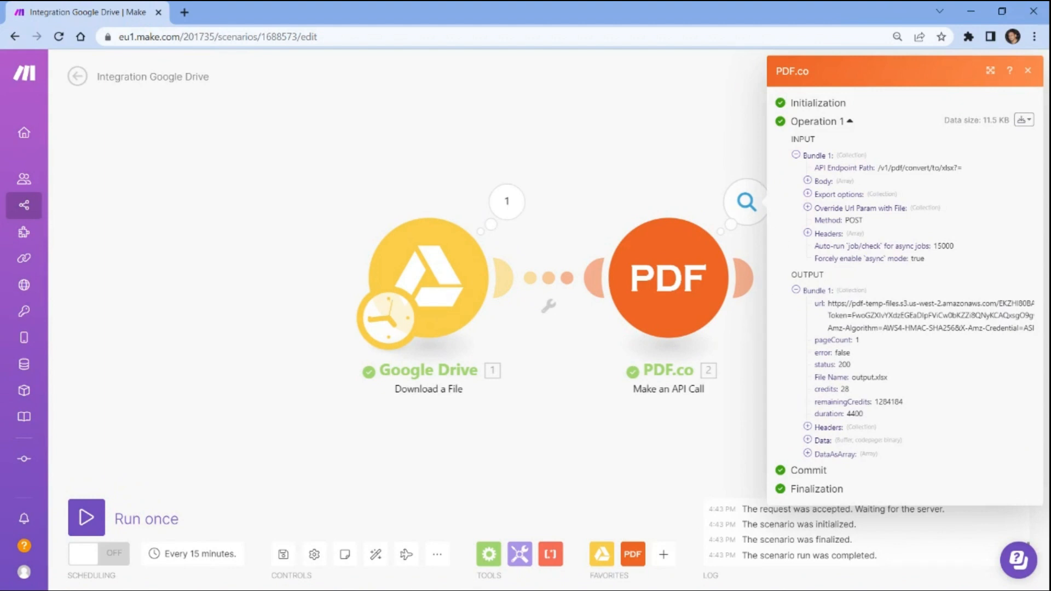
{"action": "double_click", "coordinate": [873, 313]}
{"action": "triple_click", "coordinate": [874, 313]}
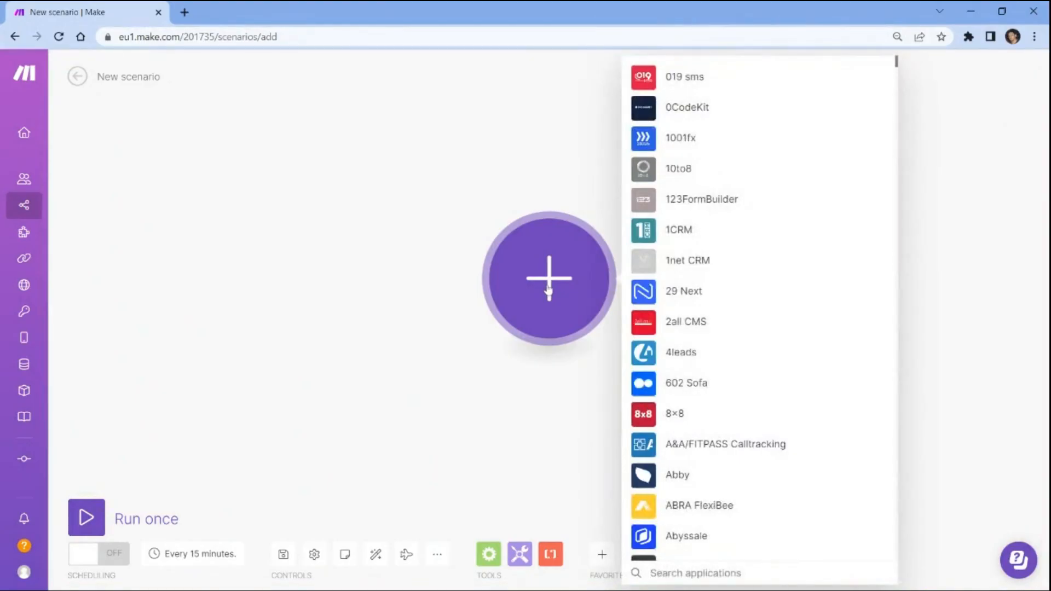
Add a Google Drive - Watch Files in a Folder module as the first module of the new scenario
{"action": "type", "text": "google drive"}
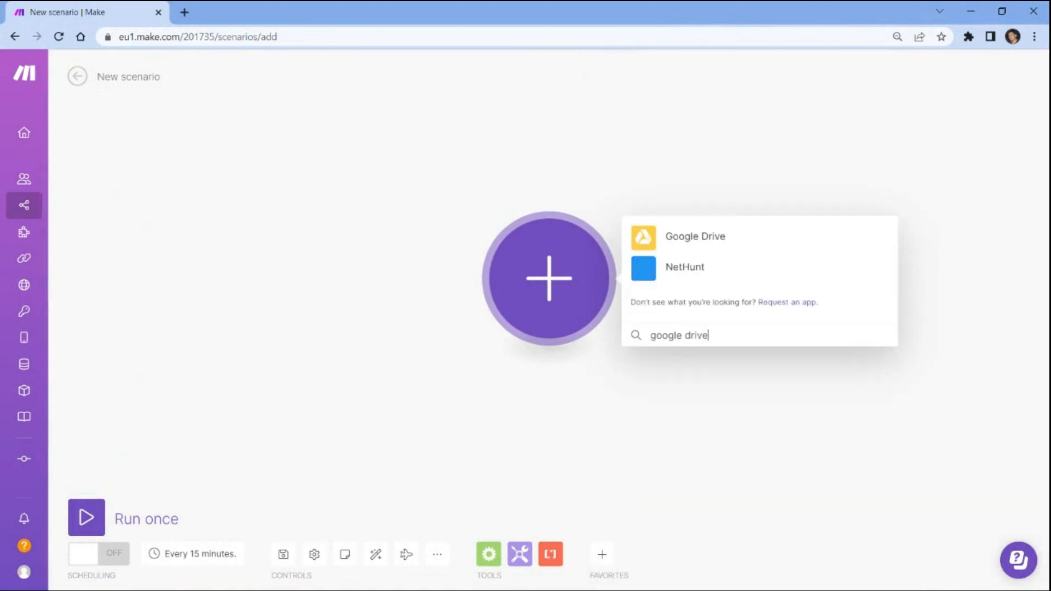
{"action": "left_click", "coordinate": [689, 240]}
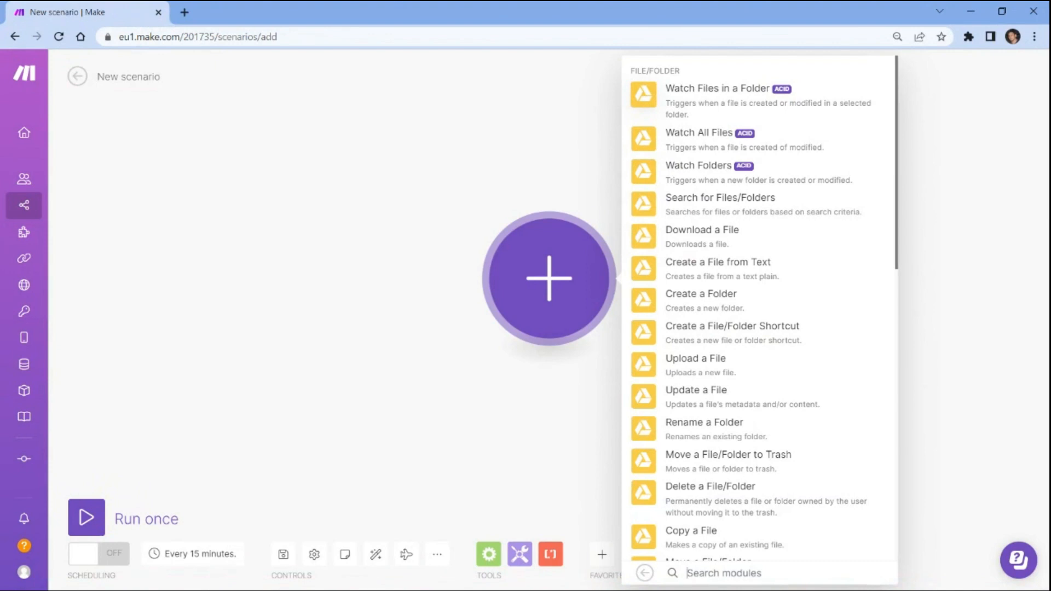
{"action": "left_click", "coordinate": [778, 89]}
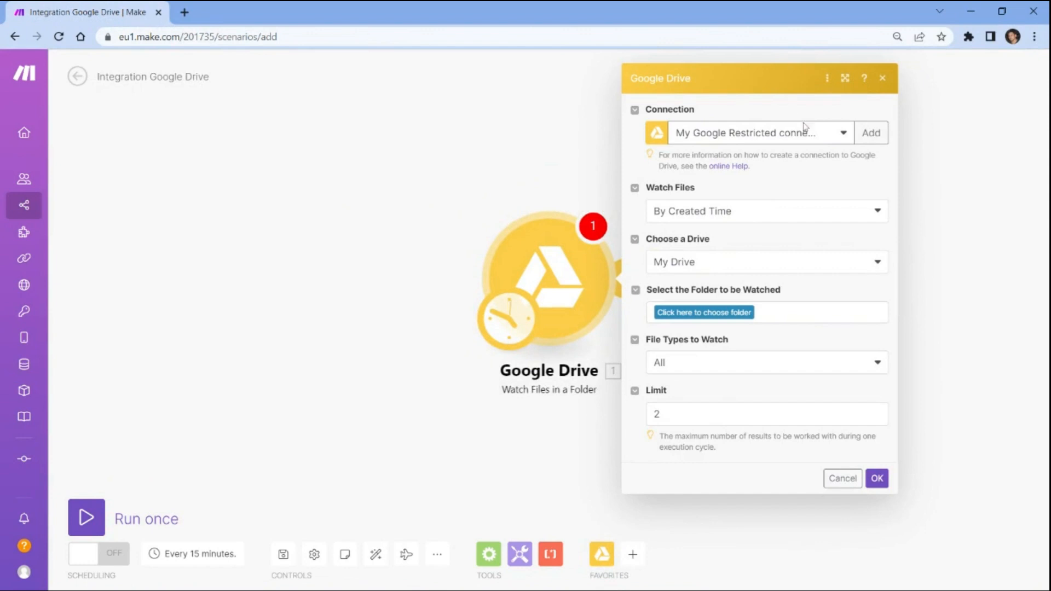
Set the Google Drive trigger to watch files By Created Time in My Drive, with DemoFolder as the watched folder
{"action": "left_click", "coordinate": [878, 214]}
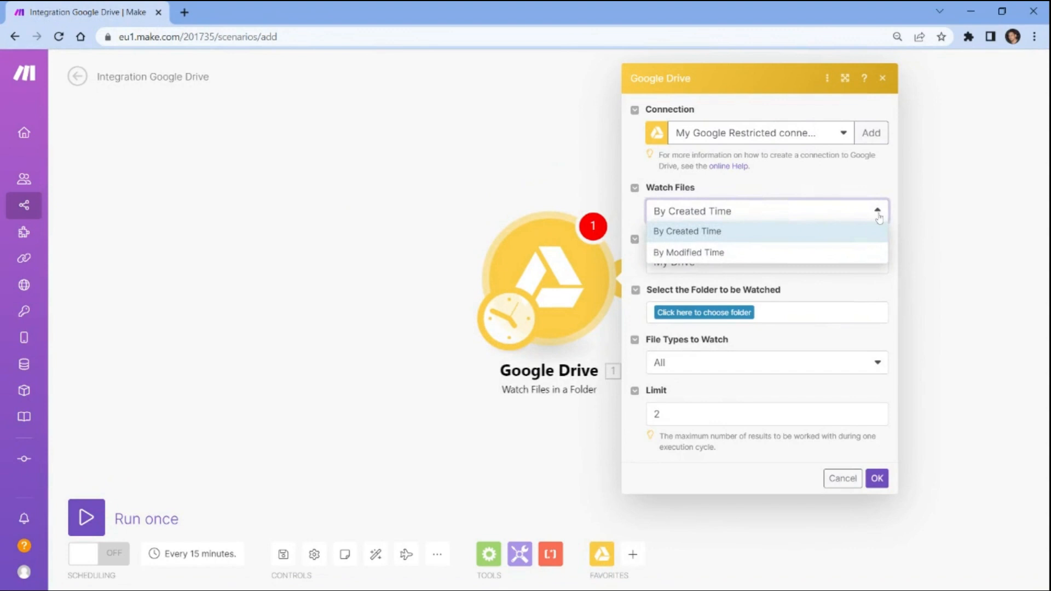
{"action": "left_click", "coordinate": [878, 232]}
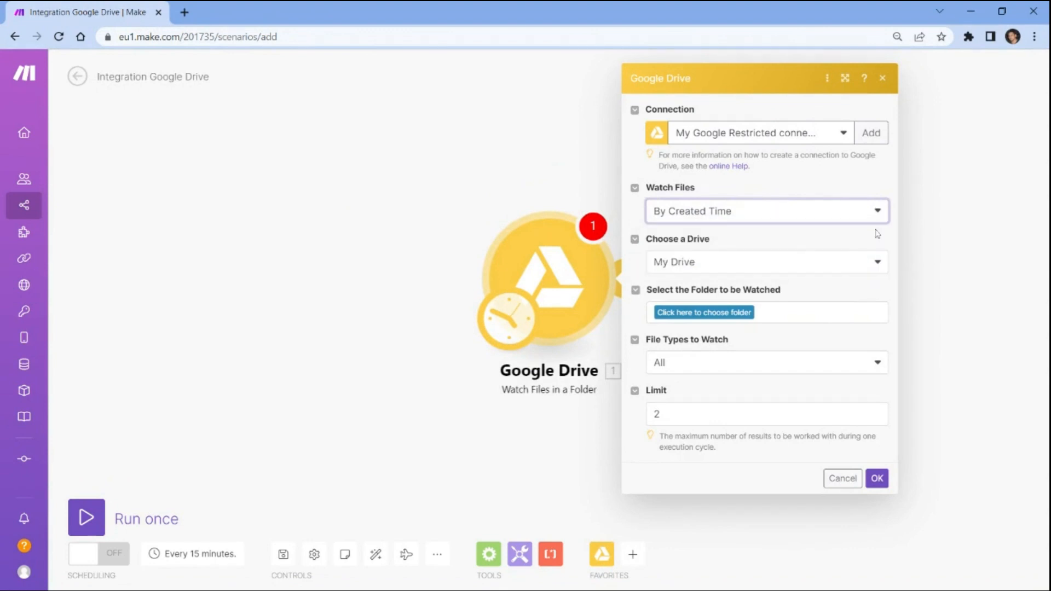
{"action": "left_click", "coordinate": [877, 262]}
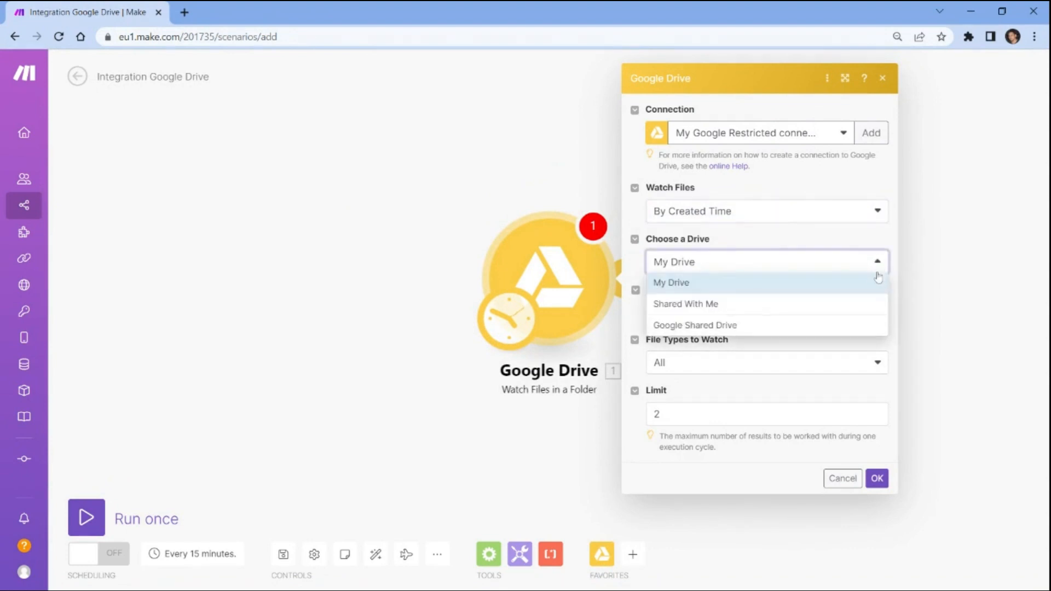
{"action": "left_click", "coordinate": [876, 284]}
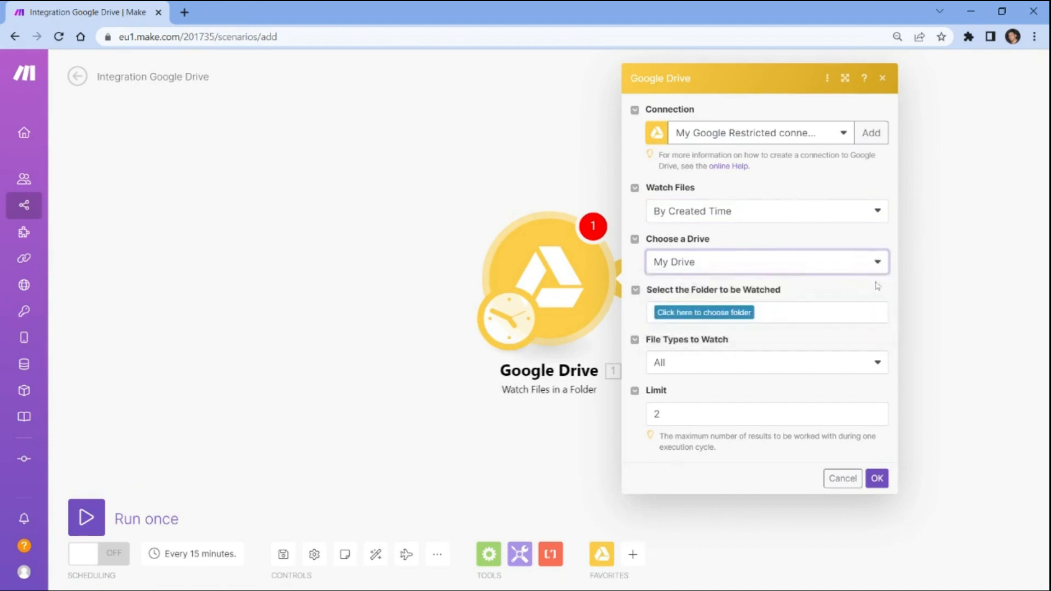
{"action": "left_click", "coordinate": [728, 312]}
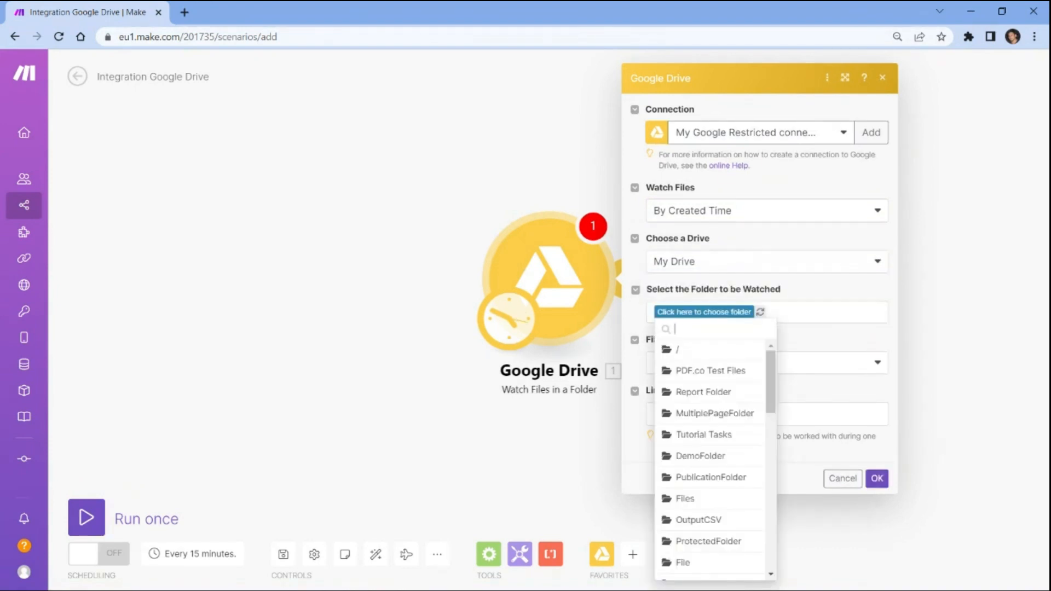
{"action": "type", "text": "demo"}
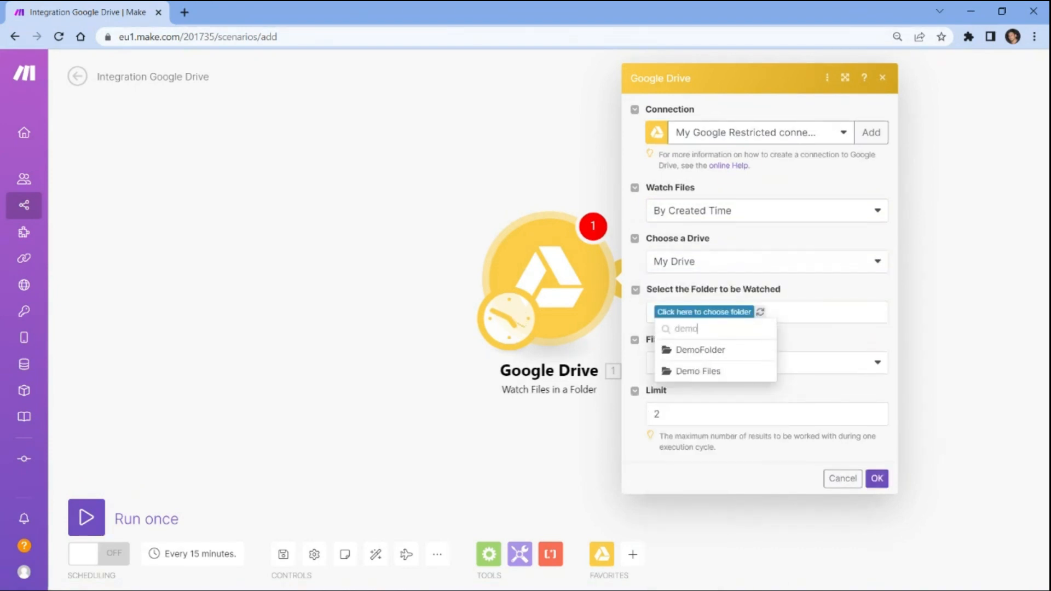
{"action": "left_click", "coordinate": [702, 353]}
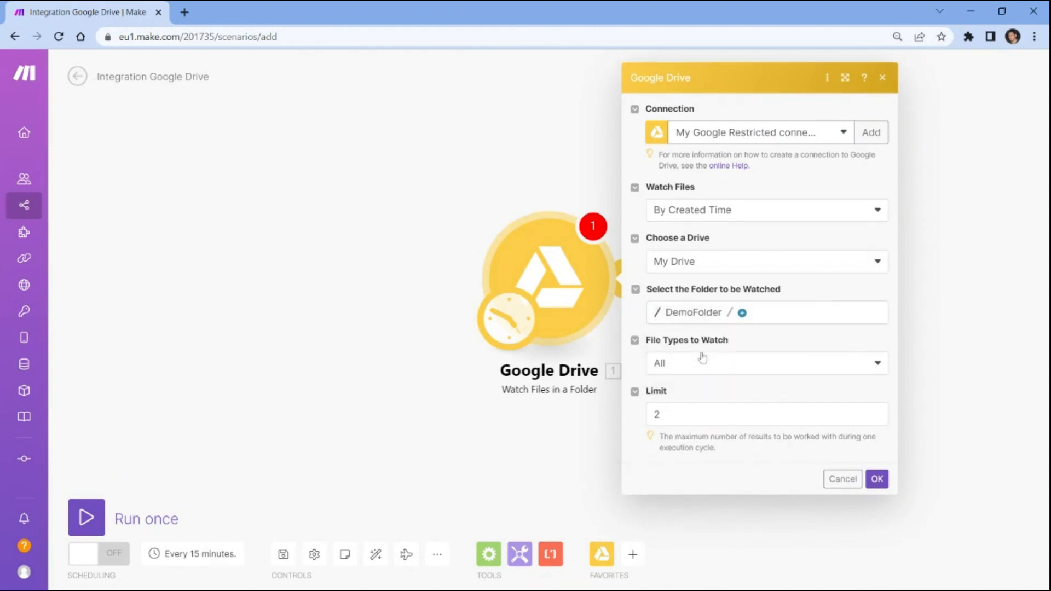
Keep the file types to watch at All, set the limit to 15, and save the Google Drive module settings
{"action": "left_click", "coordinate": [877, 364]}
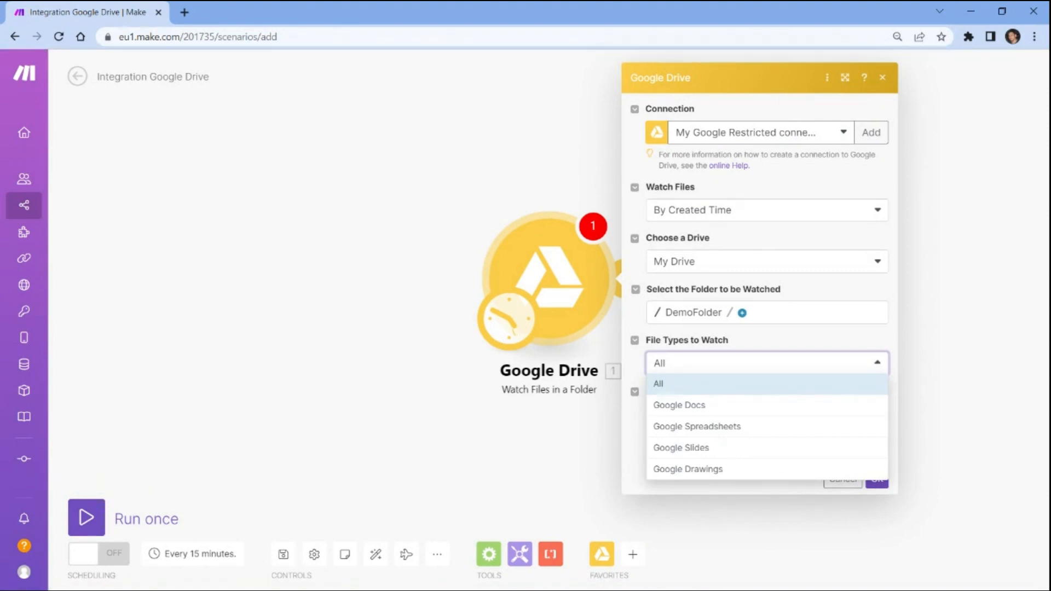
{"action": "left_click", "coordinate": [876, 365]}
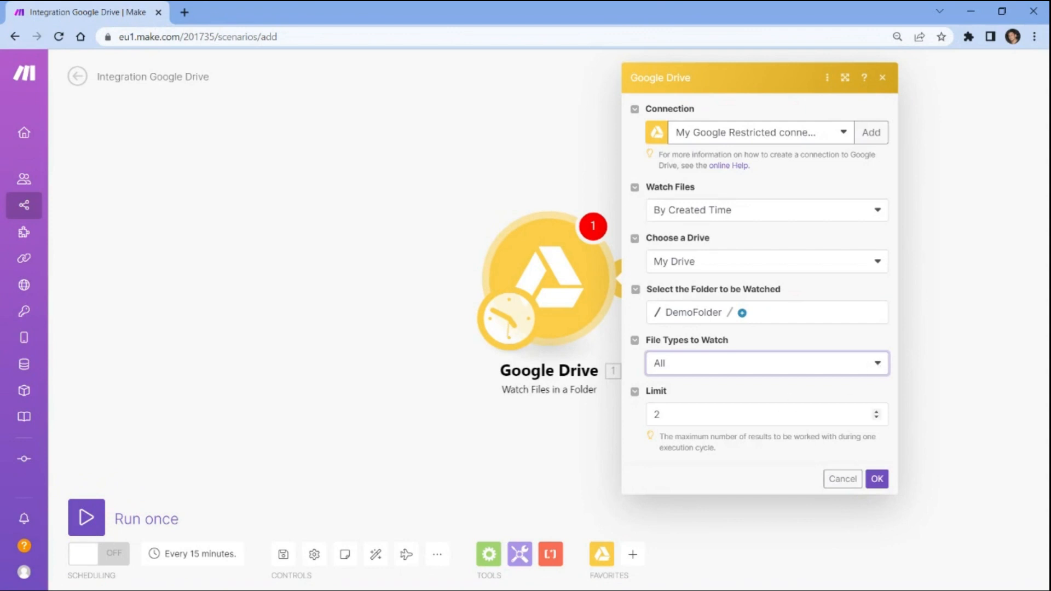
{"action": "left_click", "coordinate": [875, 414]}
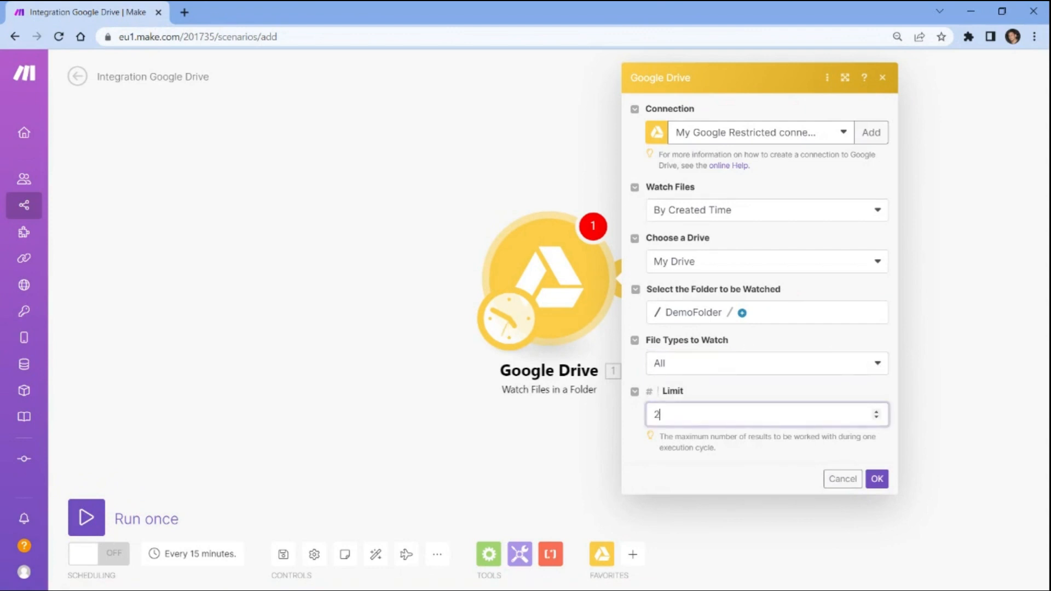
{"action": "key", "text": "BackSpace"}
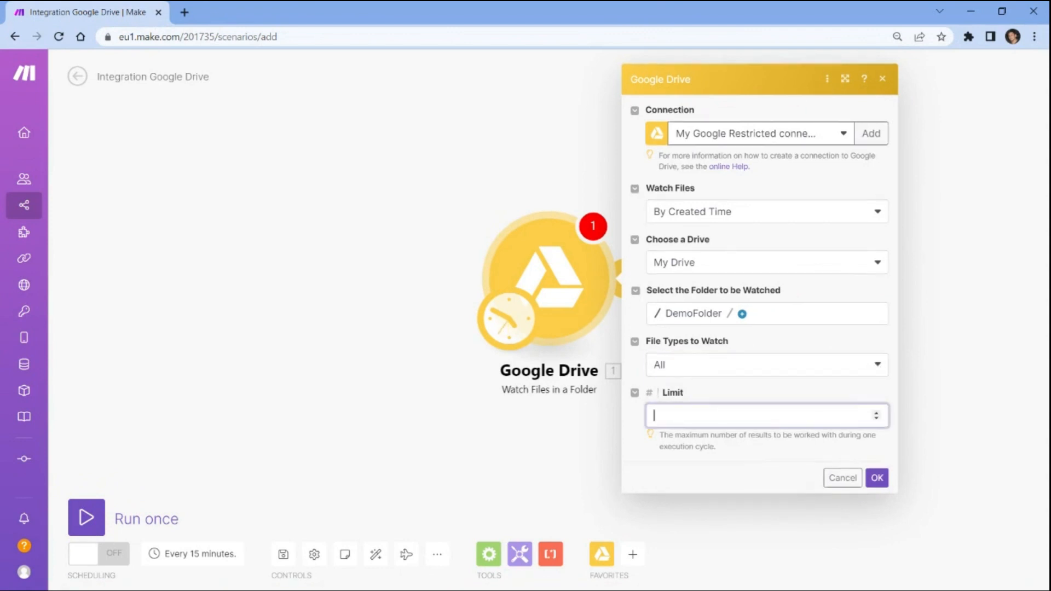
{"action": "type", "text": "15"}
{"action": "left_click", "coordinate": [877, 478]}
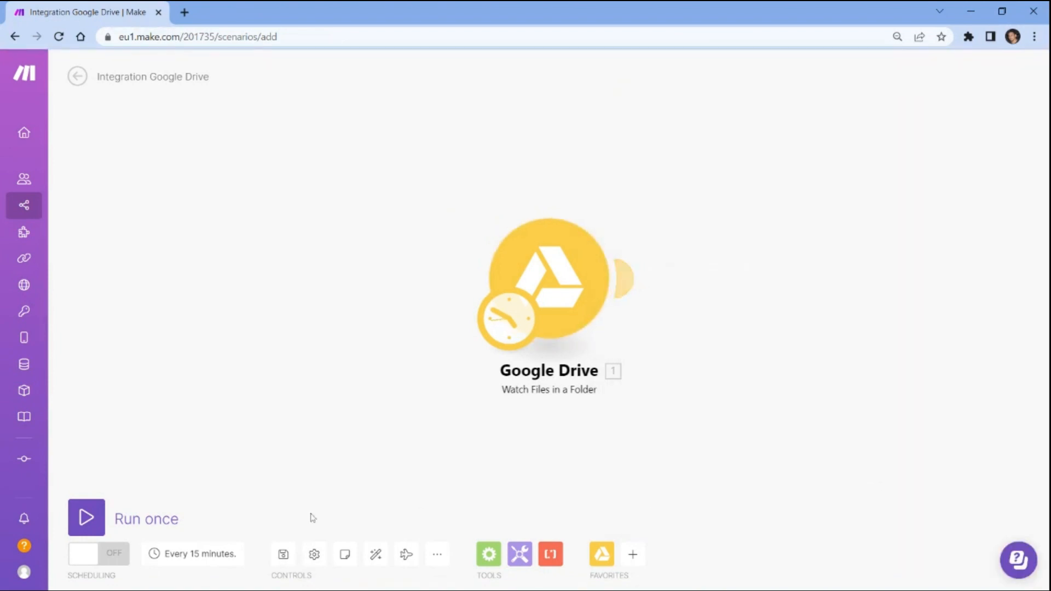
Run the scenario once and look through the file bundles output by the Google Drive module
{"action": "left_click", "coordinate": [90, 524]}
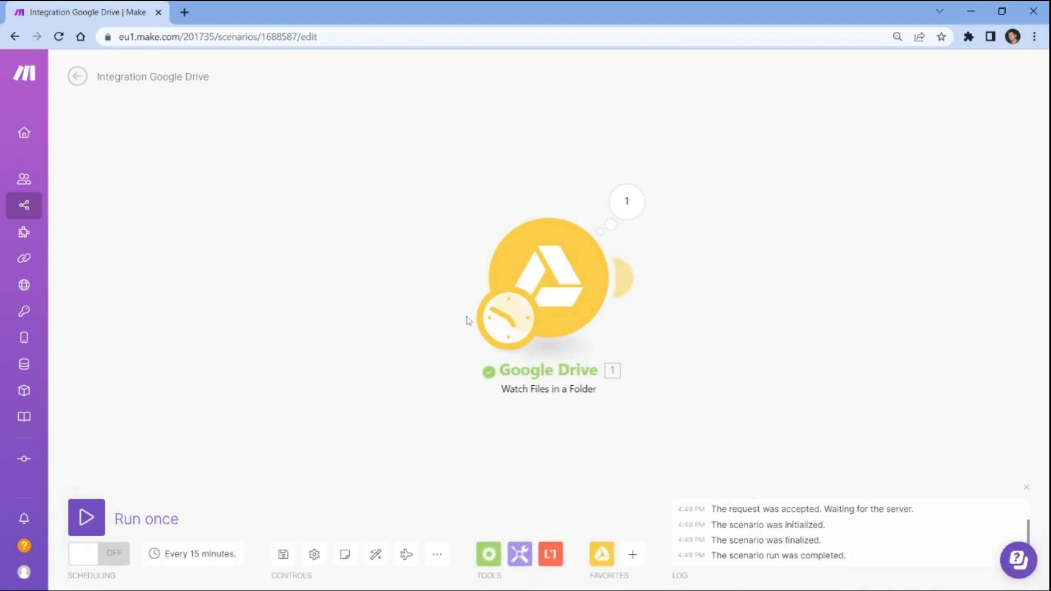
{"action": "left_click", "coordinate": [626, 214]}
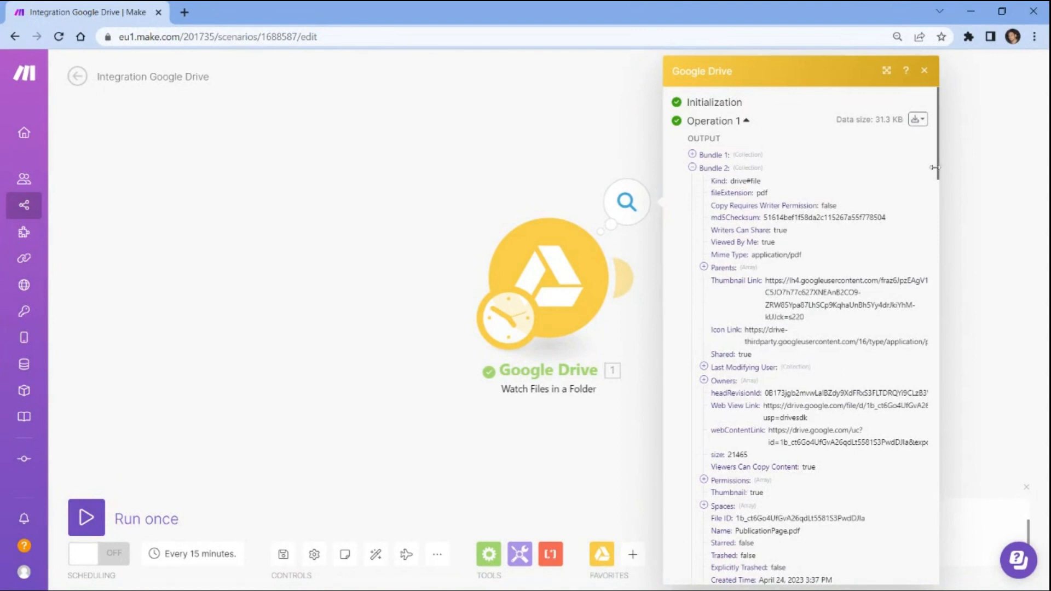
{"action": "left_click_drag", "start_coordinate": [937, 167], "coordinate": [1001, 577]}
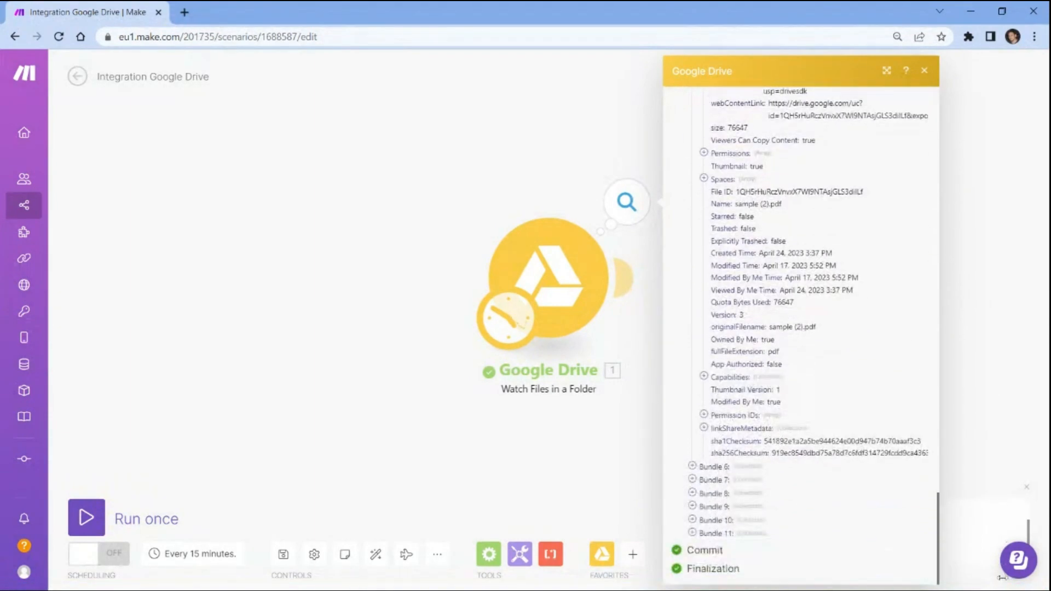
Add a PDF.co - Make an API Call module after the Google Drive module
{"action": "left_click", "coordinate": [623, 282]}
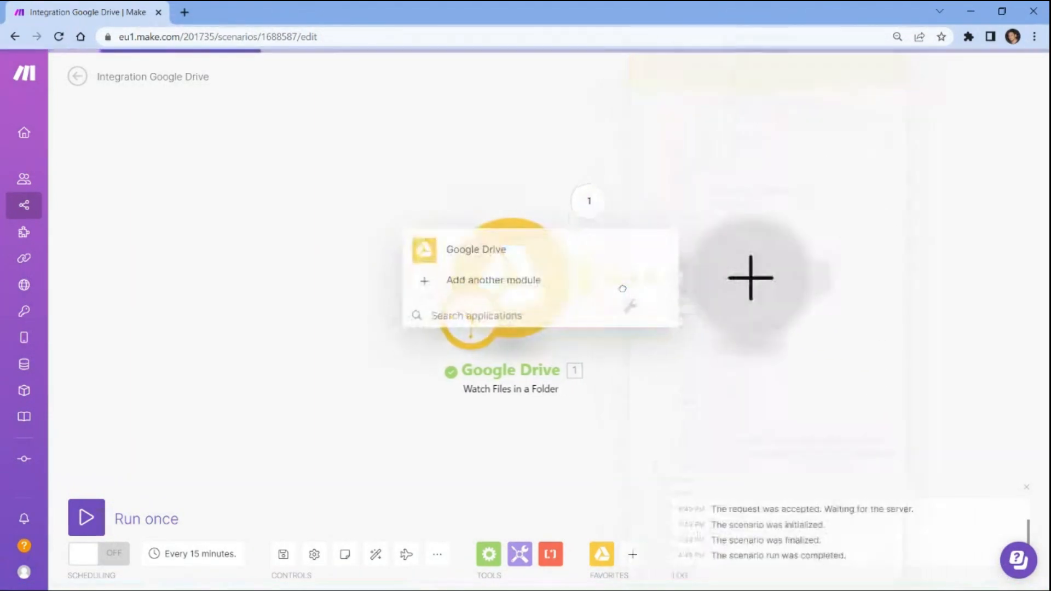
{"action": "type", "text": "pdf.co"}
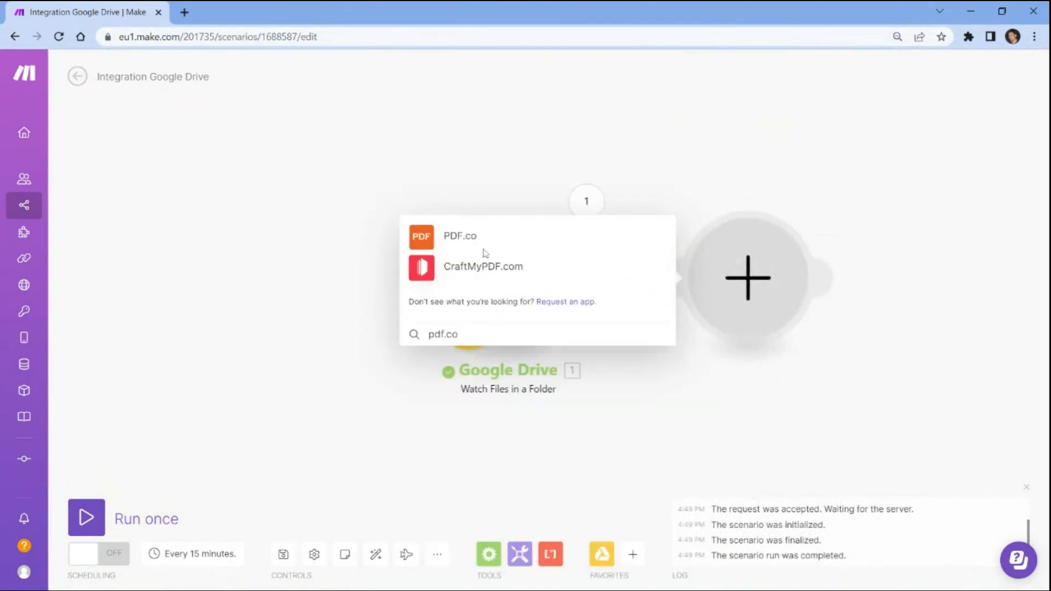
{"action": "left_click", "coordinate": [462, 237]}
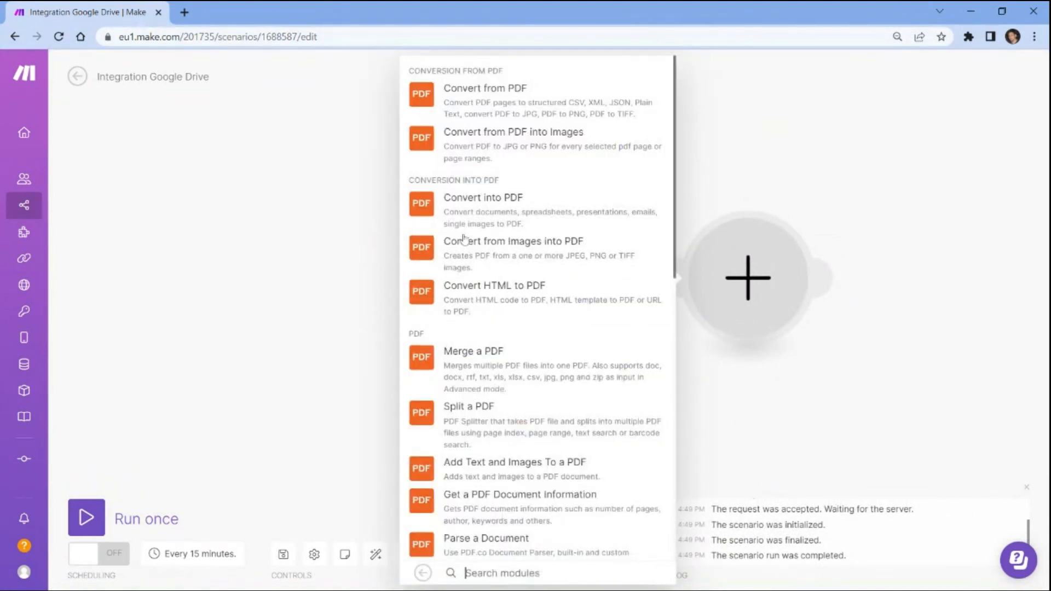
{"action": "scroll", "coordinate": [464, 240], "scroll_direction": "down", "scroll_amount": 10}
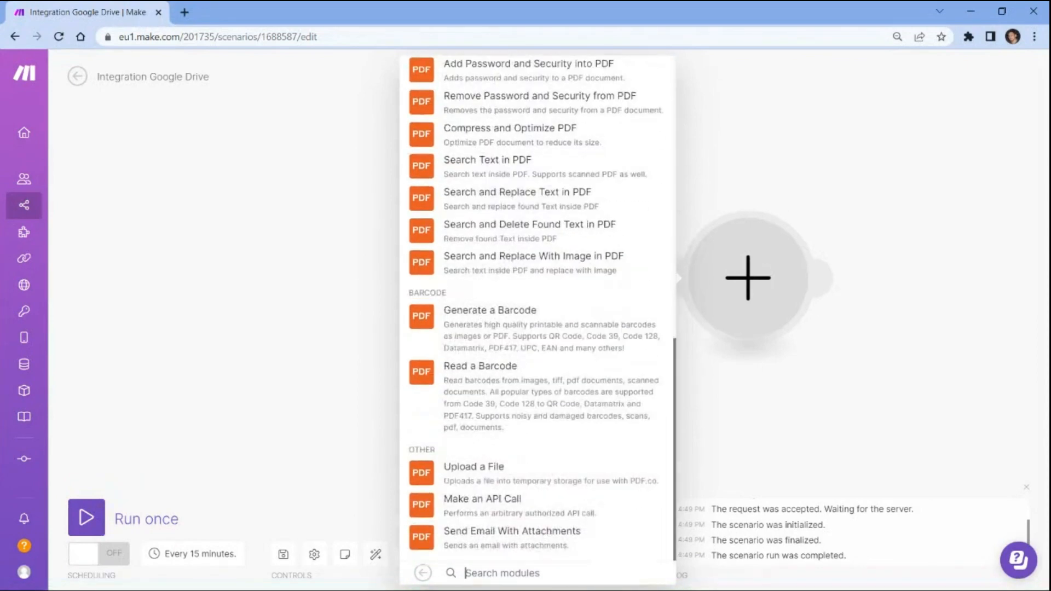
{"action": "left_click", "coordinate": [463, 507]}
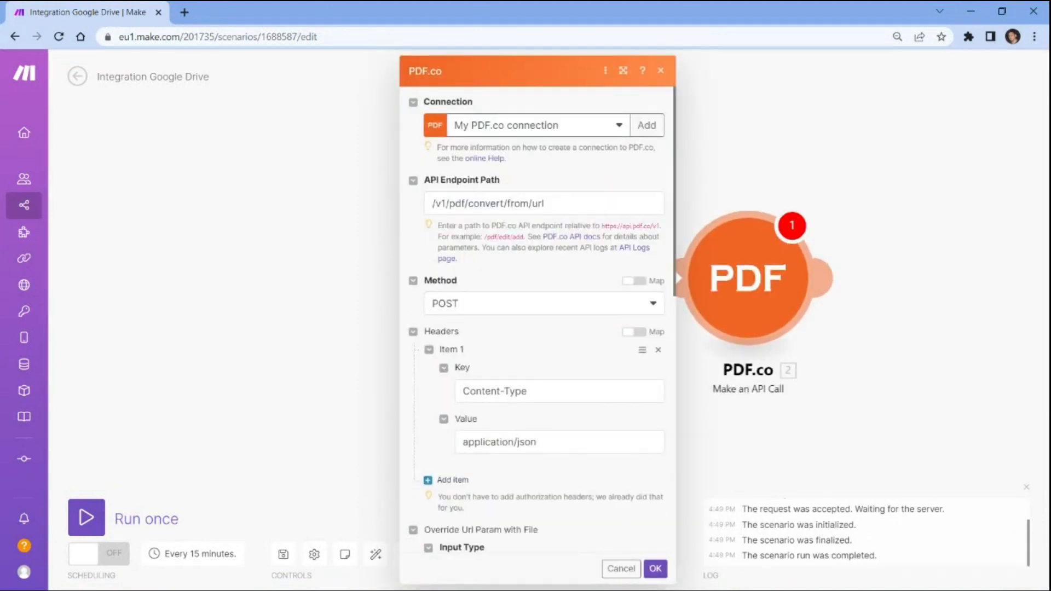
Set the PDF.co module's API endpoint path to /v1/pdf/convert/to/xlsx?=
{"action": "left_click", "coordinate": [544, 203]}
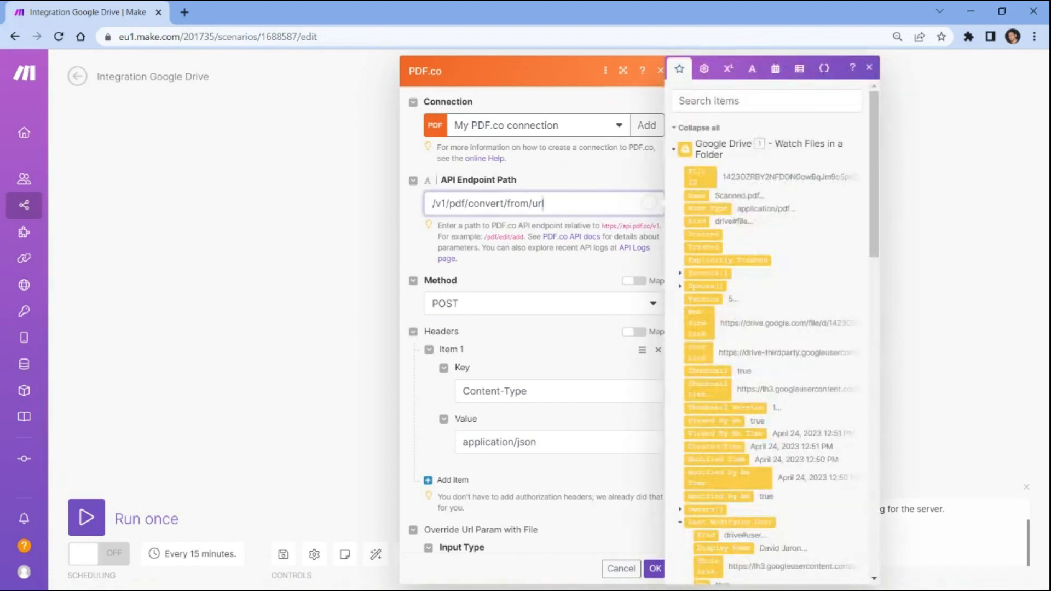
{"action": "left_click_drag", "start_coordinate": [544, 203], "coordinate": [507, 203]}
{"action": "key", "text": "BackSpace"}
{"action": "type", "text": "to/xlsx?="}
Set the input type to Override `url` param with value and map the Google Drive Web View Link as the URL
{"action": "scroll", "coordinate": [532, 320], "scroll_direction": "down", "scroll_amount": 2}
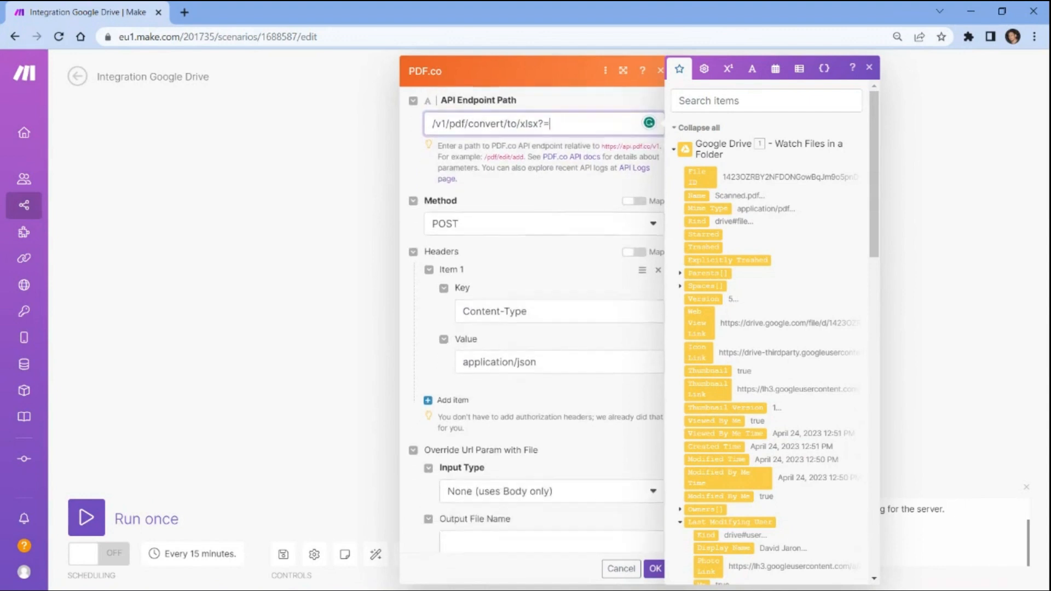
{"action": "scroll", "coordinate": [536, 318], "scroll_direction": "down", "scroll_amount": 2}
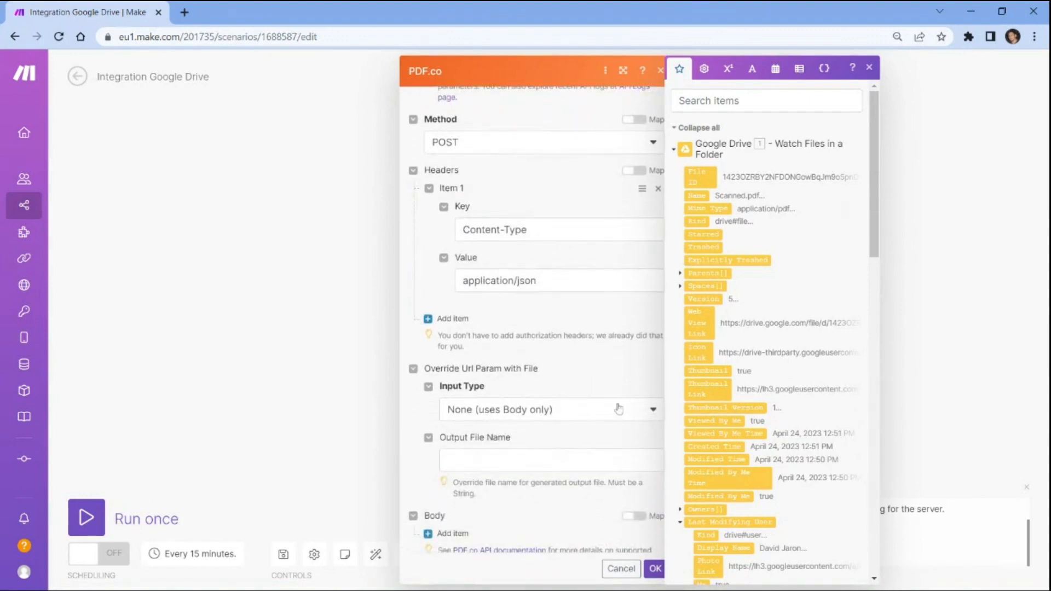
{"action": "left_click", "coordinate": [659, 414]}
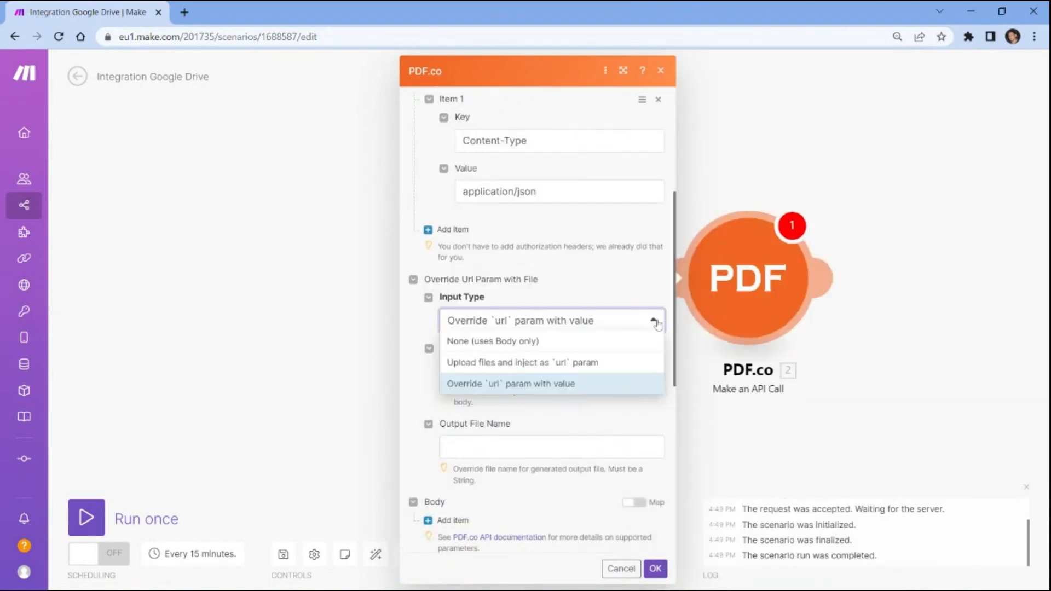
{"action": "left_click", "coordinate": [561, 386]}
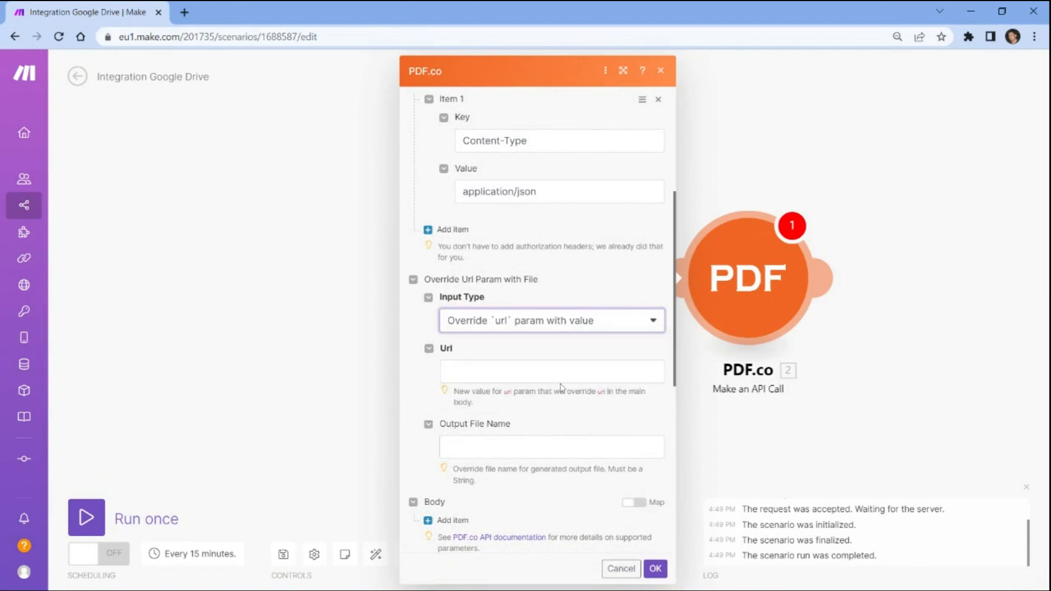
{"action": "left_click", "coordinate": [510, 372]}
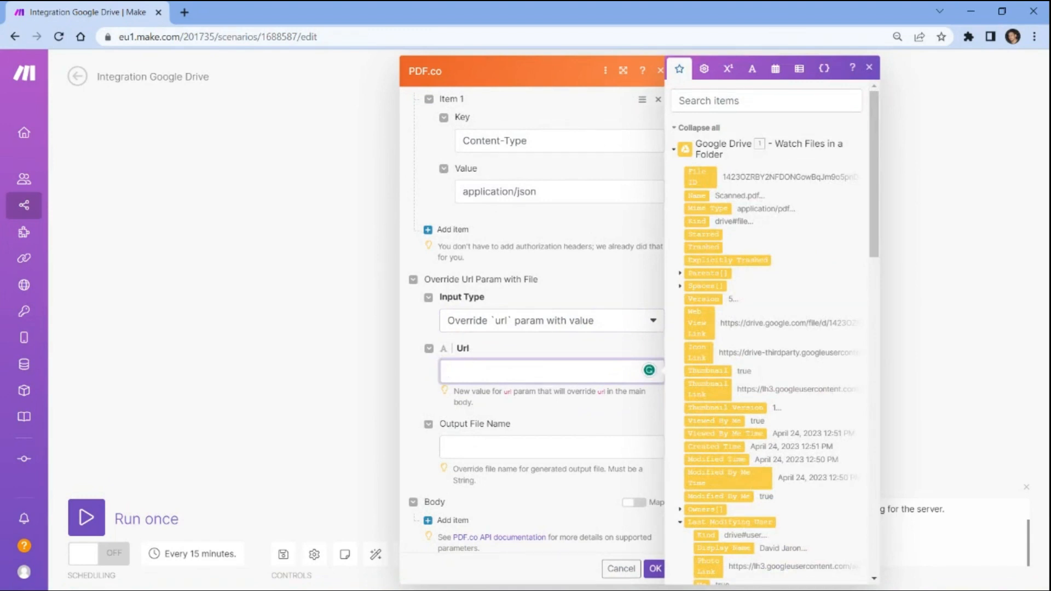
{"action": "left_click", "coordinate": [701, 316]}
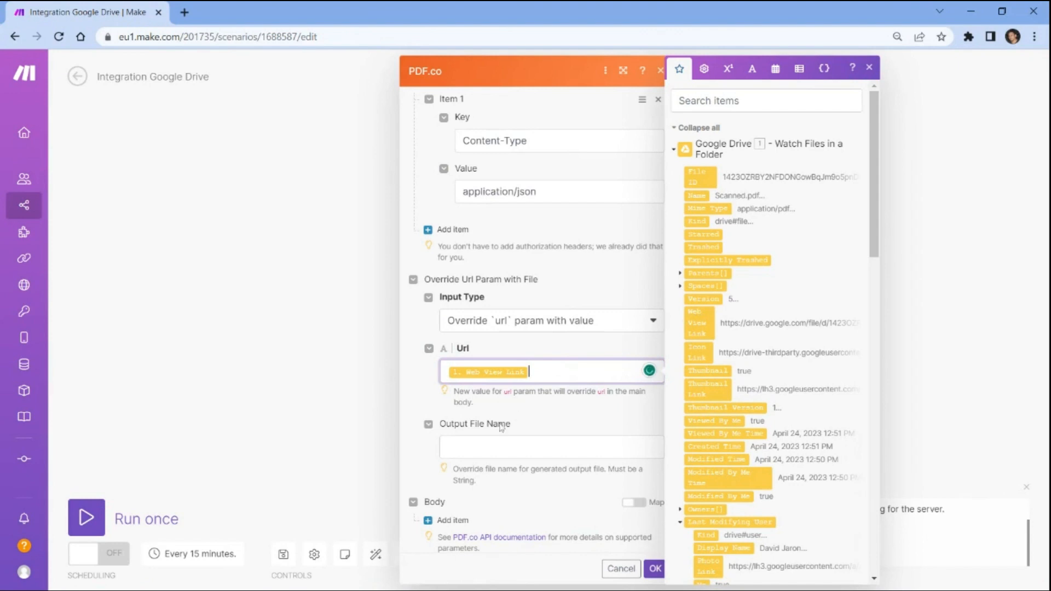
Set the PDF.co module's output file name to Output and add a body item with key async and value true
{"action": "left_click", "coordinate": [503, 447]}
{"action": "type", "text": "Output"}
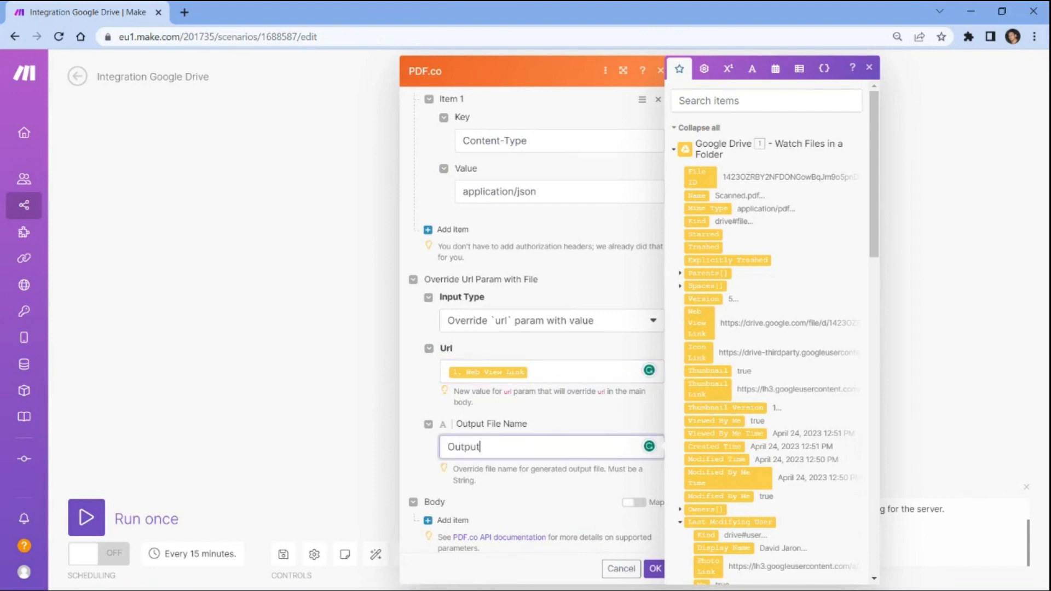
{"action": "left_click", "coordinate": [446, 520]}
{"action": "scroll", "coordinate": [450, 526], "scroll_direction": "down", "scroll_amount": 3}
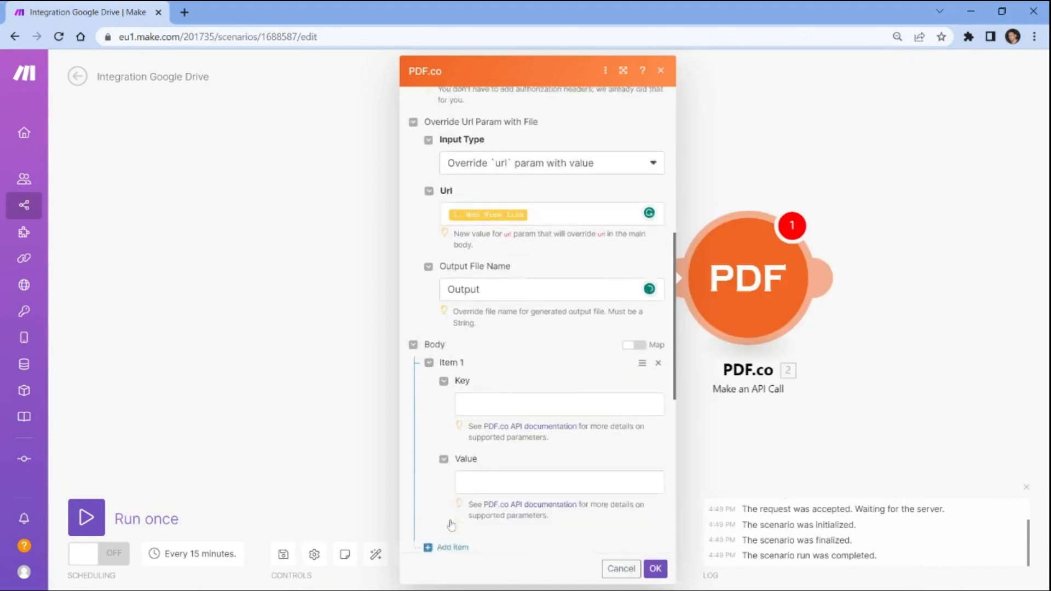
{"action": "scroll", "coordinate": [450, 525], "scroll_direction": "down", "scroll_amount": 2}
{"action": "left_click", "coordinate": [476, 329]}
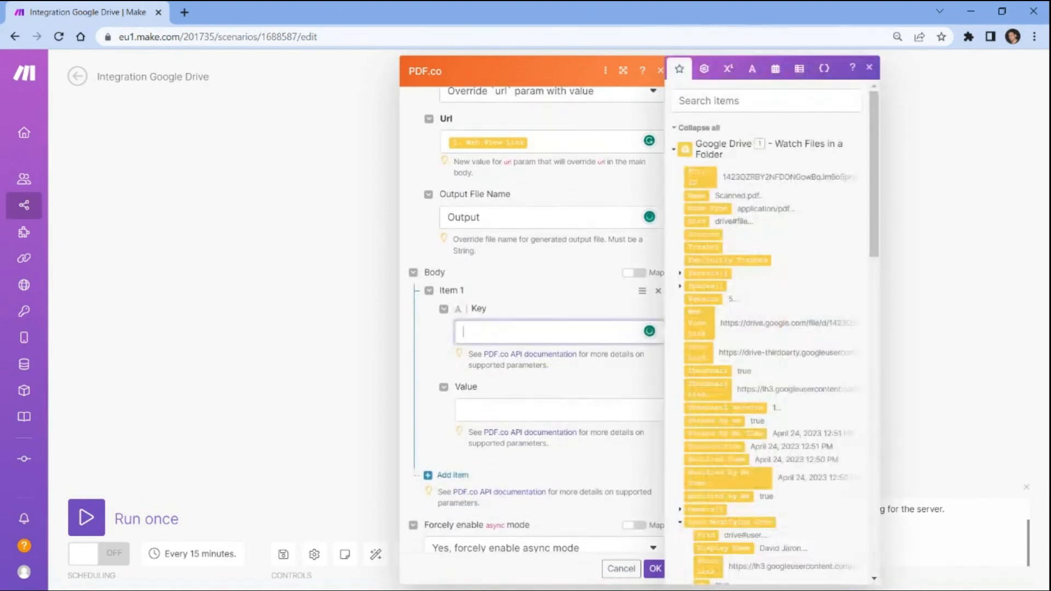
{"action": "type", "text": "async"}
{"action": "left_click", "coordinate": [468, 408]}
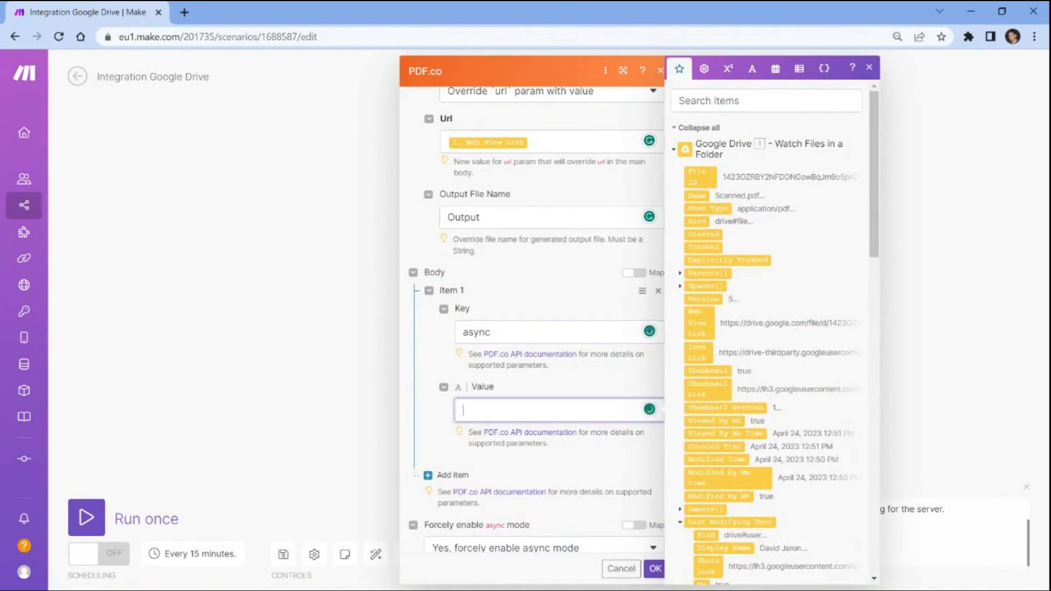
{"action": "type", "text": "true"}
{"action": "left_click", "coordinate": [653, 568]}
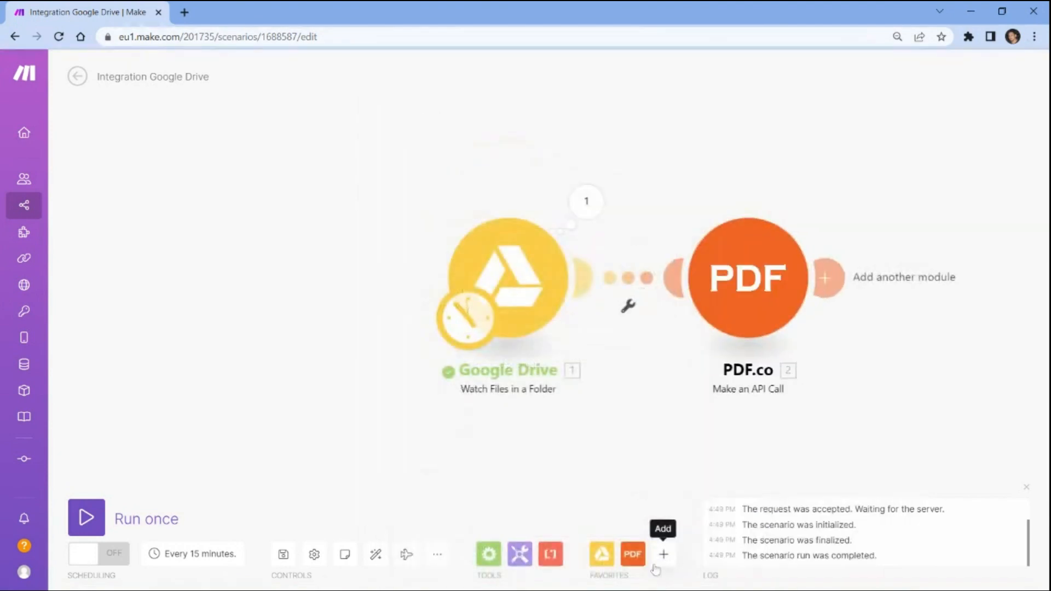
Run the scenario once and open the execution output of the PDF.co module
{"action": "left_click", "coordinate": [85, 517]}
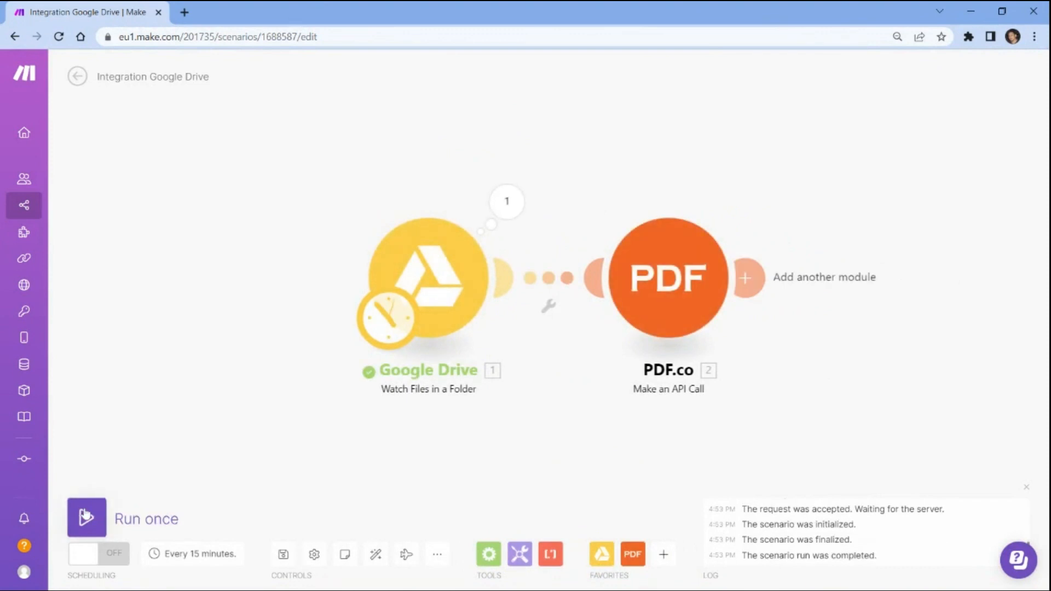
{"action": "left_click", "coordinate": [85, 516]}
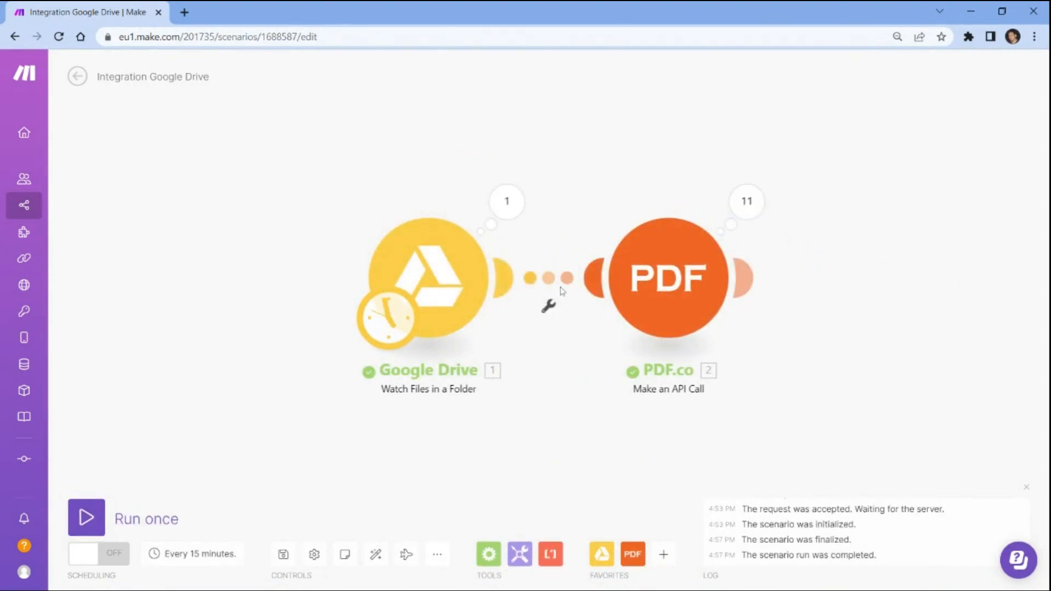
{"action": "key", "text": "ctrl+0"}
{"action": "left_click", "coordinate": [624, 224]}
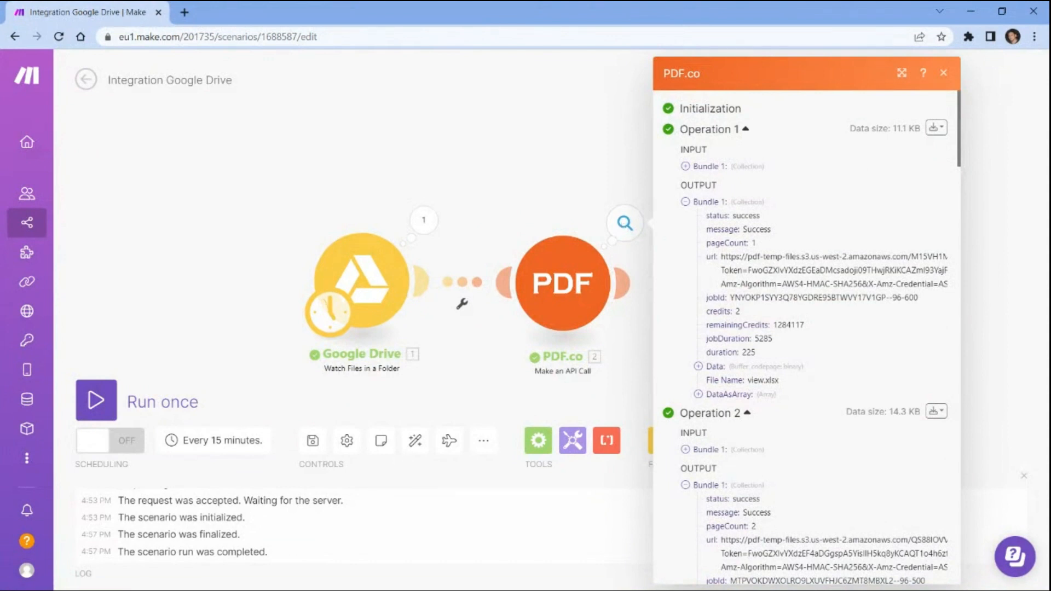
Examine the output URL of the converted Excel file in each operation of the PDF.co module, from Operation 1 to Operation 11
{"action": "triple_click", "coordinate": [821, 271]}
{"action": "scroll", "coordinate": [821, 271], "scroll_direction": "down", "scroll_amount": 5}
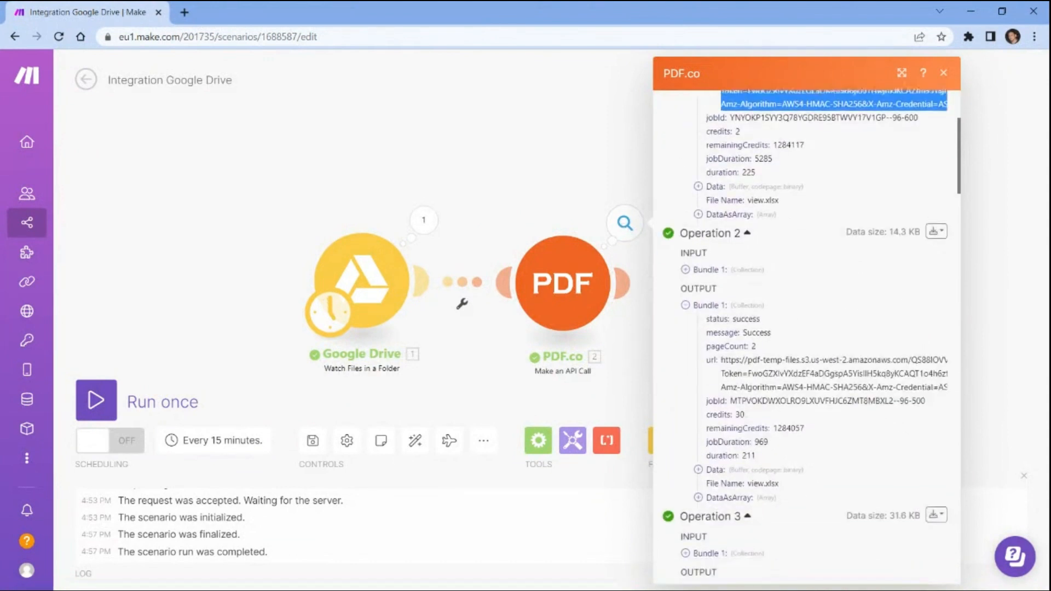
{"action": "triple_click", "coordinate": [758, 310]}
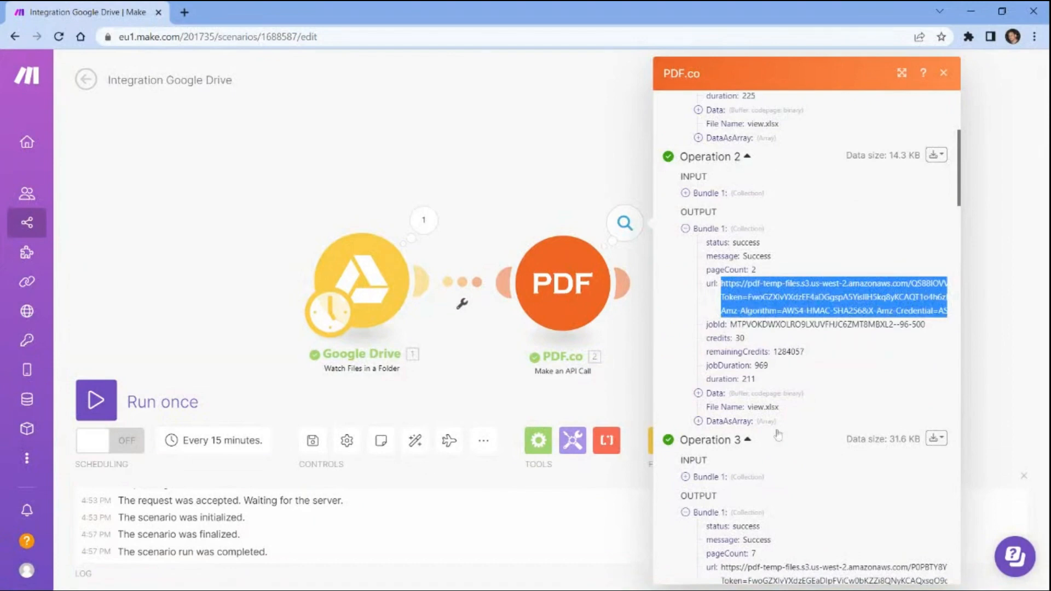
{"action": "double_click", "coordinate": [792, 567]}
{"action": "triple_click", "coordinate": [793, 567]}
{"action": "scroll", "coordinate": [805, 328], "scroll_direction": "down", "scroll_amount": 8}
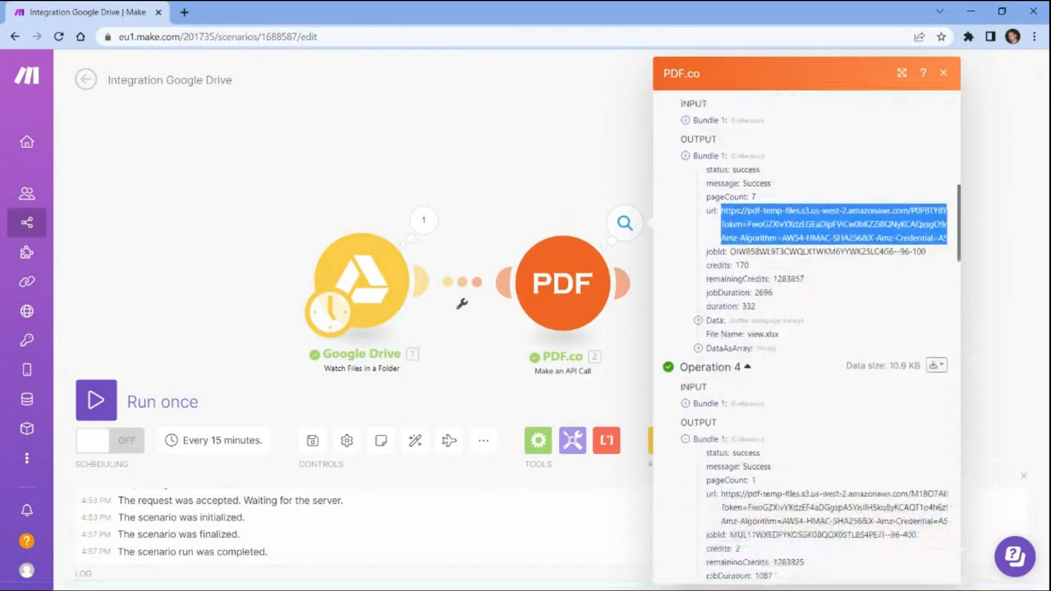
{"action": "triple_click", "coordinate": [793, 369]}
{"action": "scroll", "coordinate": [793, 369], "scroll_direction": "down", "scroll_amount": 5}
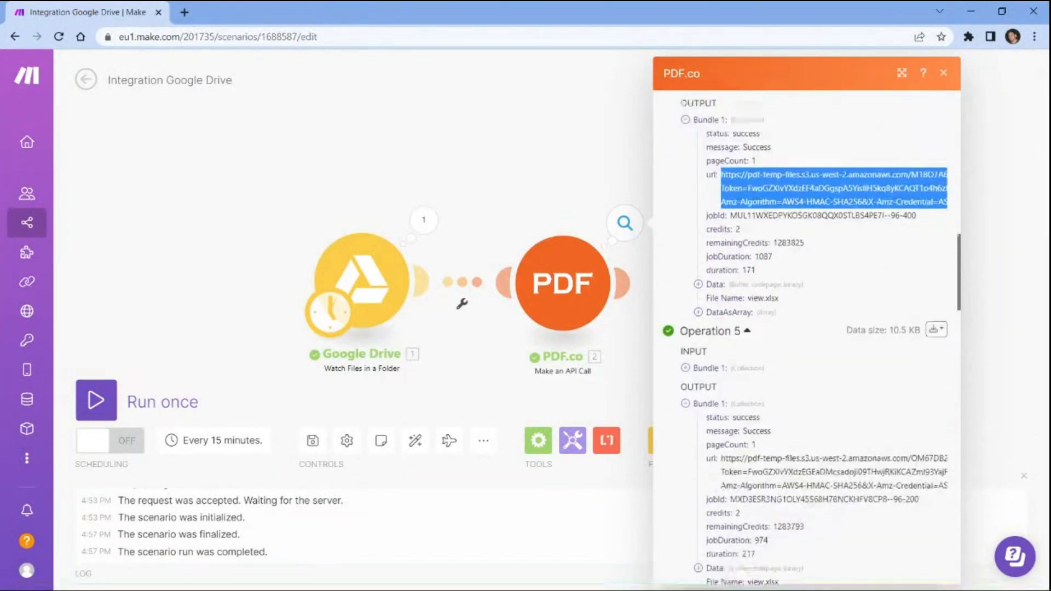
{"action": "triple_click", "coordinate": [794, 365]}
{"action": "scroll", "coordinate": [761, 279], "scroll_direction": "down", "scroll_amount": 7}
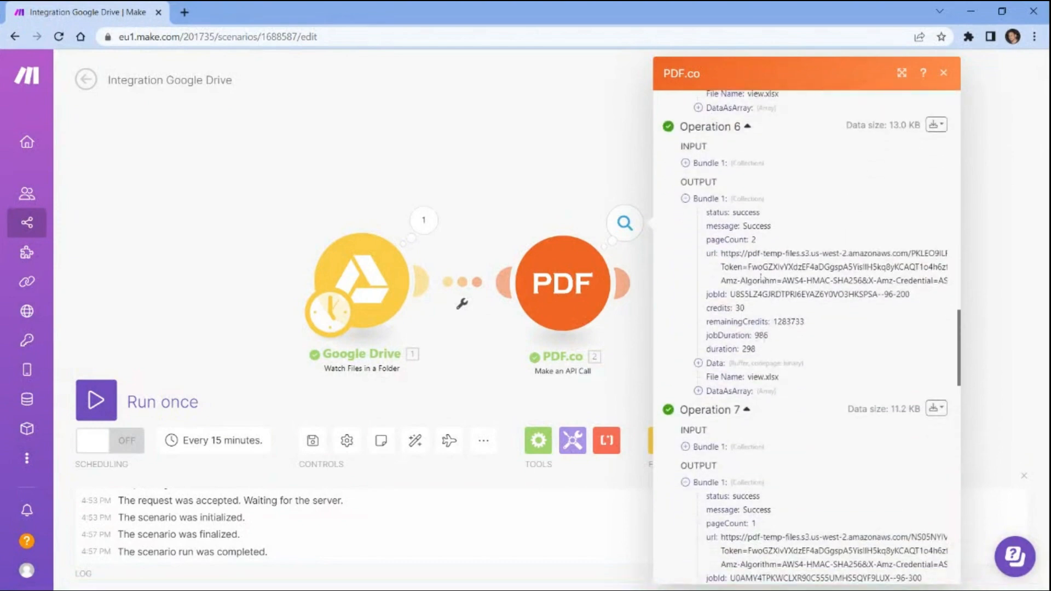
{"action": "triple_click", "coordinate": [794, 267]}
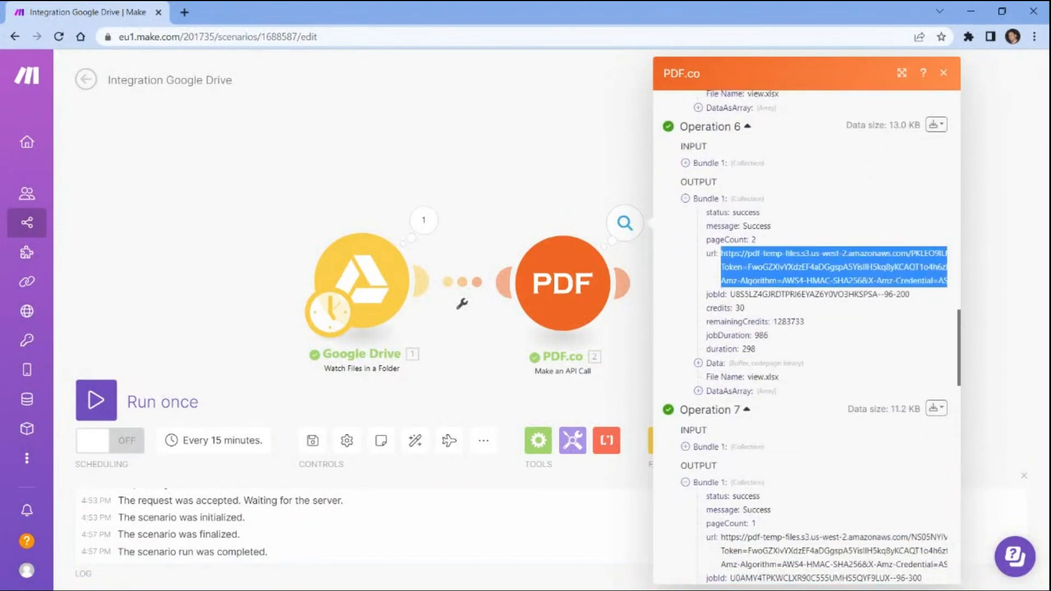
{"action": "triple_click", "coordinate": [791, 550]}
{"action": "scroll", "coordinate": [791, 550], "scroll_direction": "down", "scroll_amount": 7}
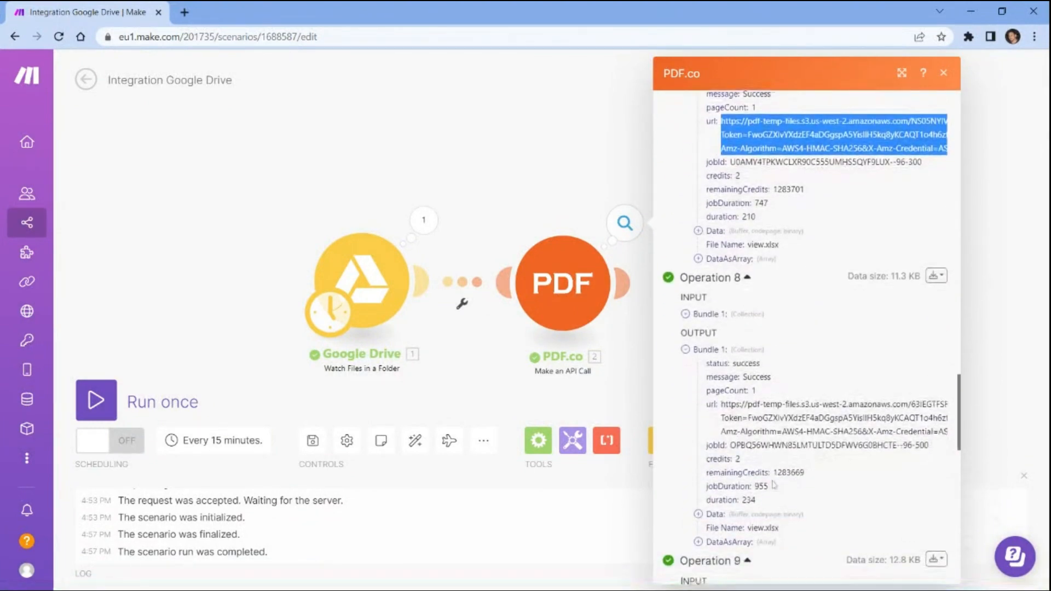
{"action": "triple_click", "coordinate": [794, 421]}
{"action": "scroll", "coordinate": [794, 422], "scroll_direction": "down", "scroll_amount": 7}
{"action": "scroll", "coordinate": [805, 337], "scroll_direction": "down", "scroll_amount": 1}
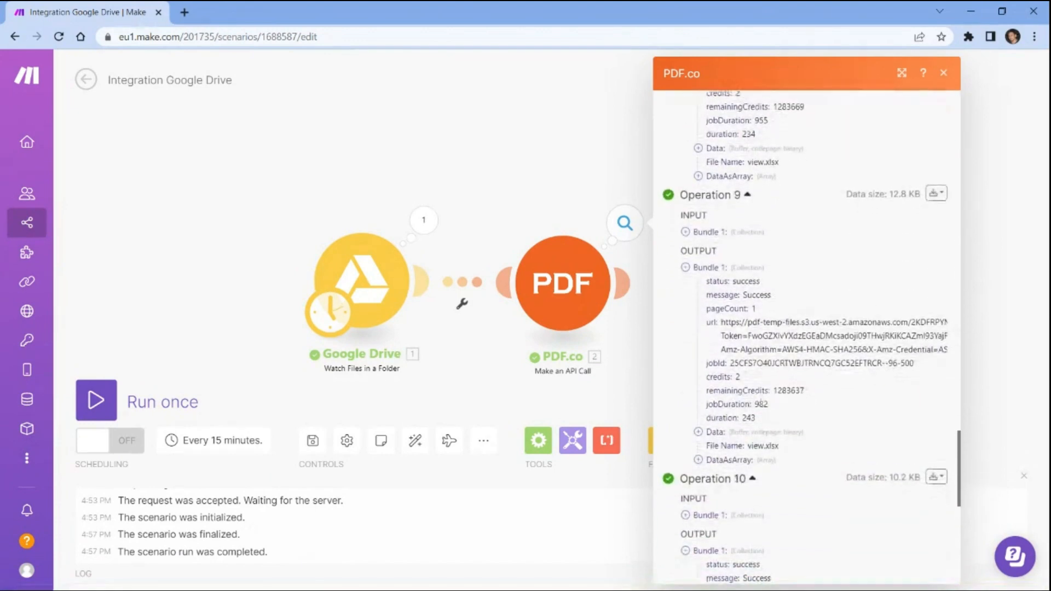
{"action": "triple_click", "coordinate": [793, 335]}
{"action": "scroll", "coordinate": [793, 335], "scroll_direction": "down", "scroll_amount": 6}
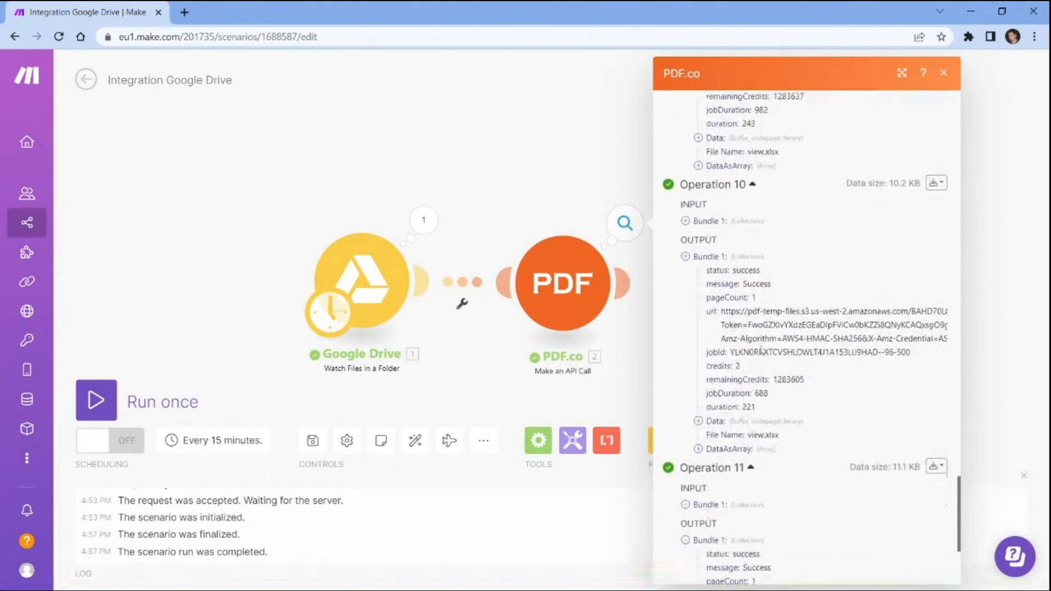
{"action": "double_click", "coordinate": [758, 338]}
{"action": "triple_click", "coordinate": [761, 338]}
{"action": "scroll", "coordinate": [766, 356], "scroll_direction": "down", "scroll_amount": 5}
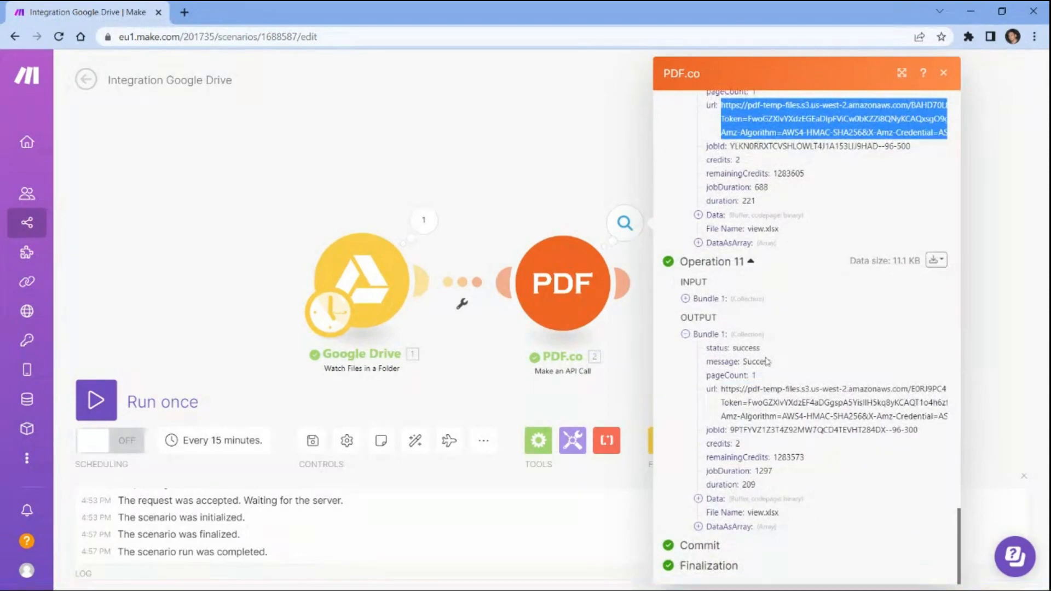
{"action": "triple_click", "coordinate": [794, 402]}
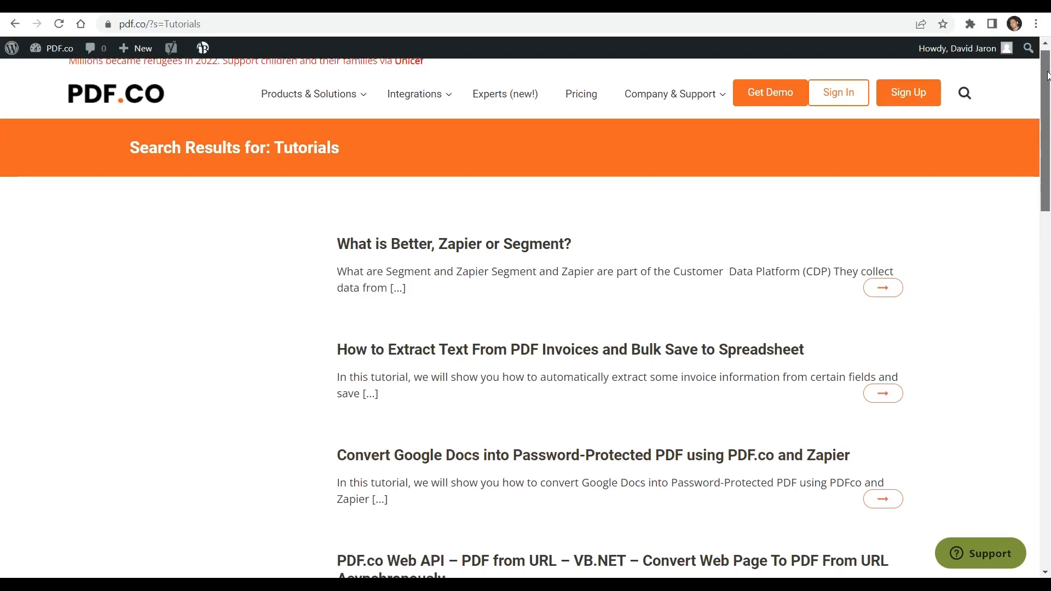
{"action": "scroll", "coordinate": [657, 273], "scroll_direction": "down", "scroll_amount": 5}
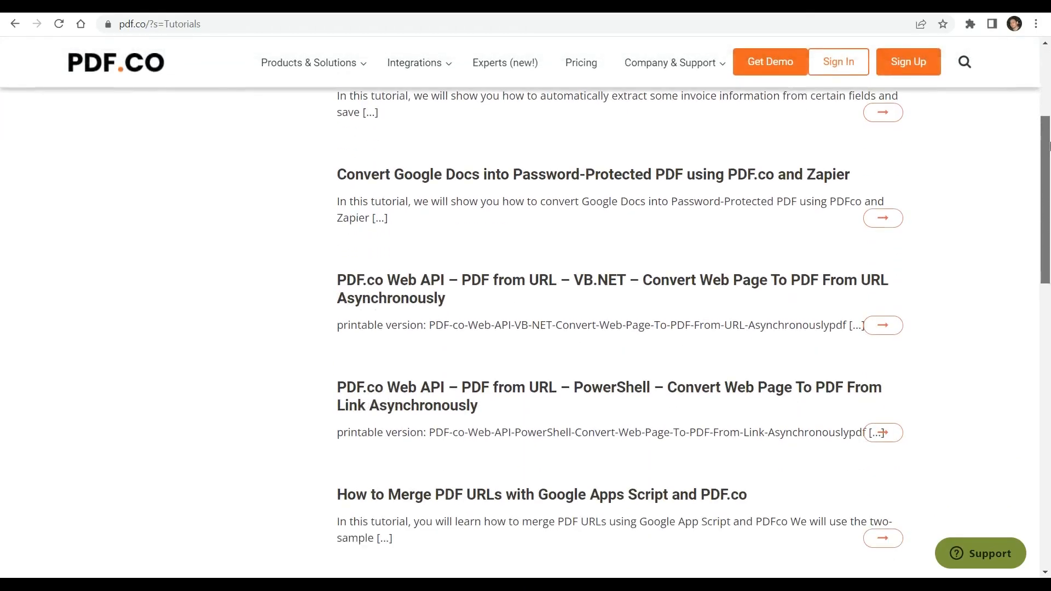
{"action": "left_click_drag", "start_coordinate": [1049, 145], "coordinate": [1049, 218]}
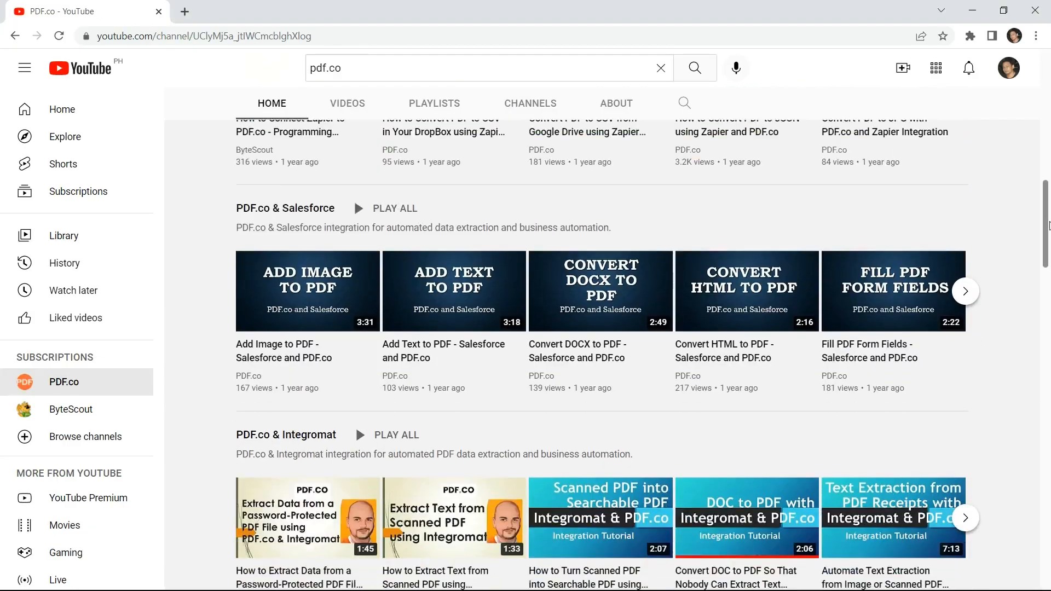
{"action": "left_click_drag", "start_coordinate": [1050, 219], "coordinate": [1049, 300]}
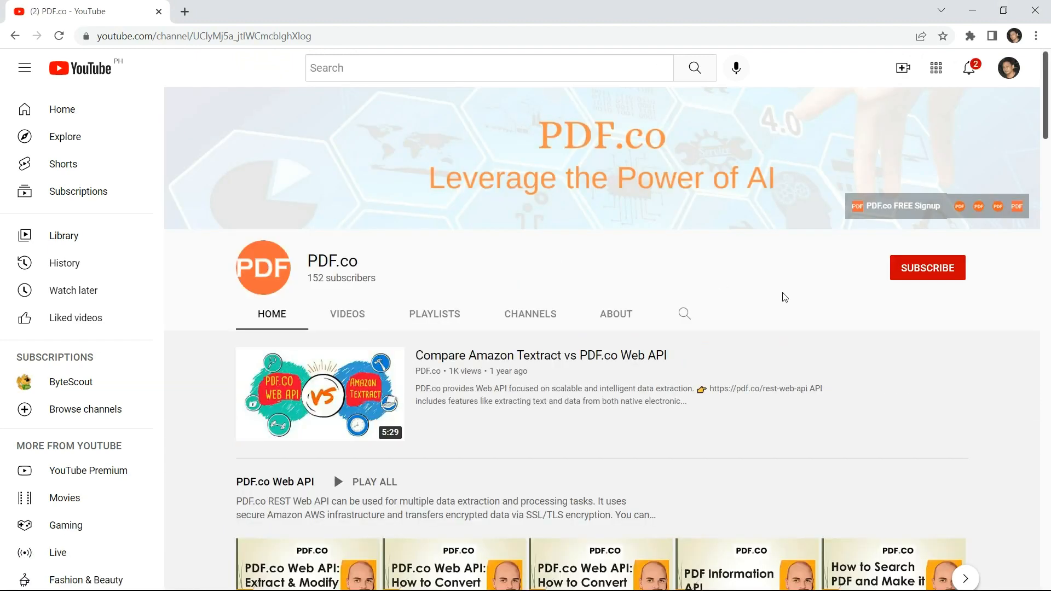
Subscribe to the PDF.co channel on YouTube and set its notifications to All
{"action": "left_click", "coordinate": [938, 271]}
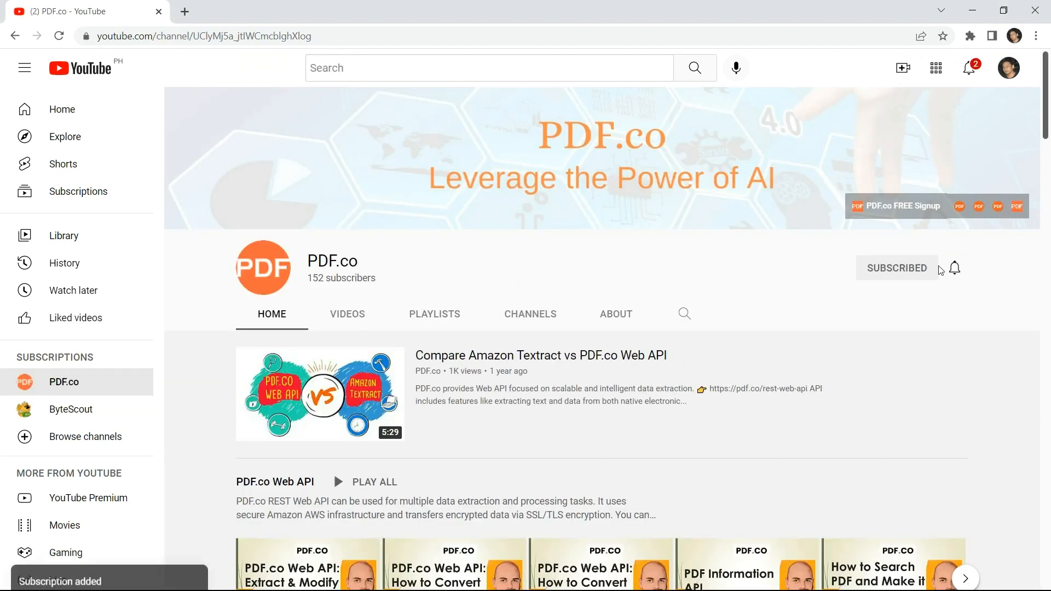
{"action": "left_click", "coordinate": [954, 271]}
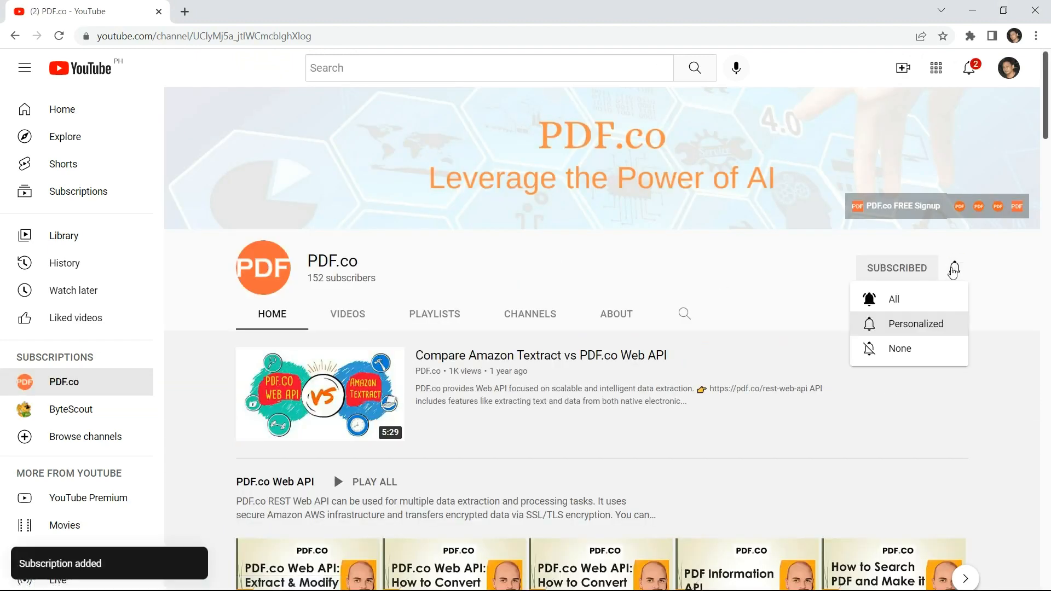
{"action": "left_click", "coordinate": [903, 300]}
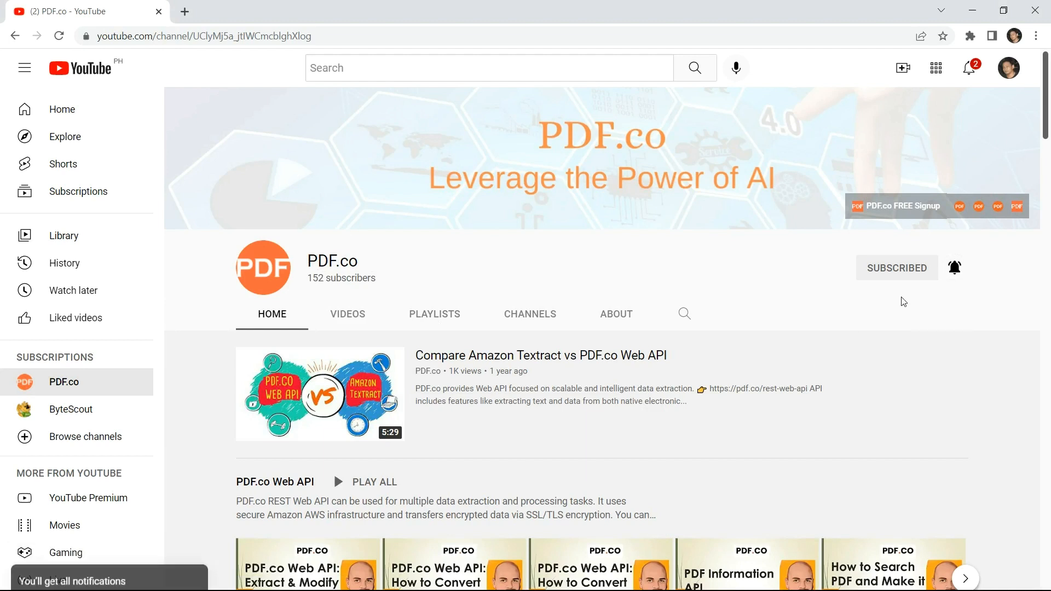